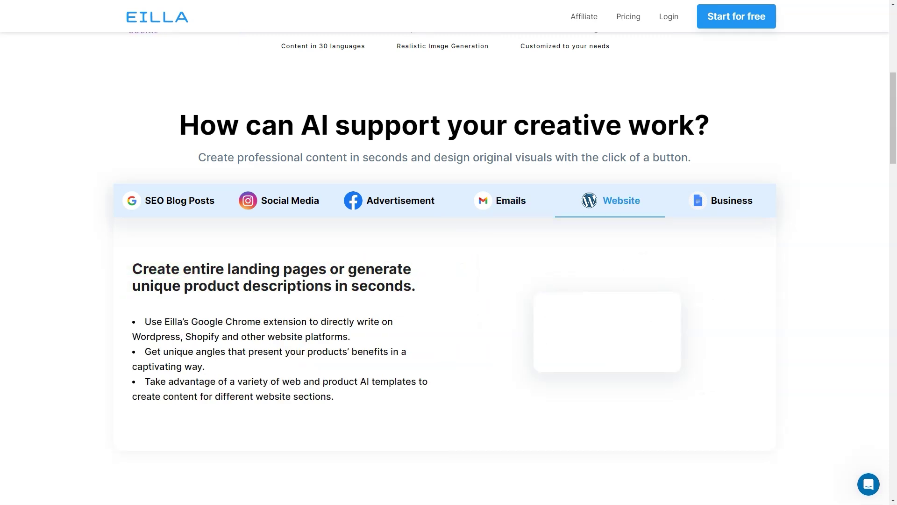
{"action": "scroll", "coordinate": [449, 280], "scroll_direction": "down", "scroll_amount": 1}
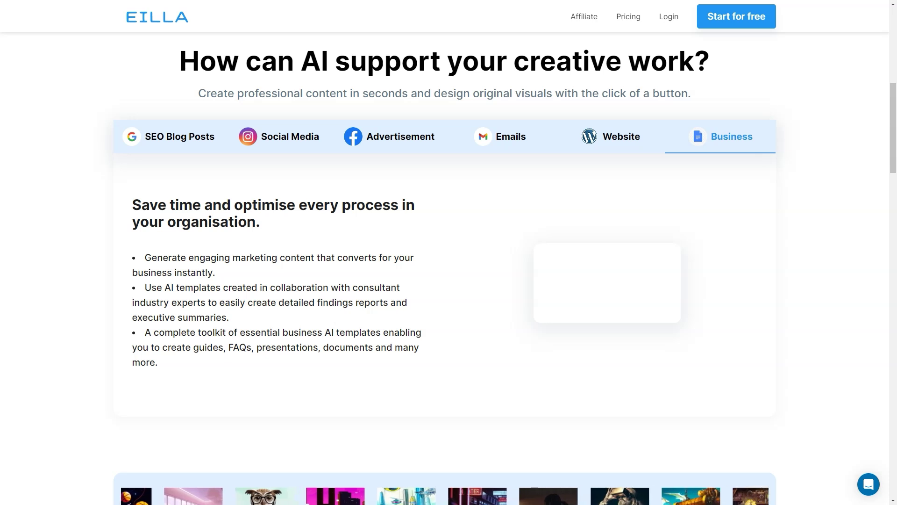
{"action": "scroll", "coordinate": [448, 280], "scroll_direction": "down", "scroll_amount": 5}
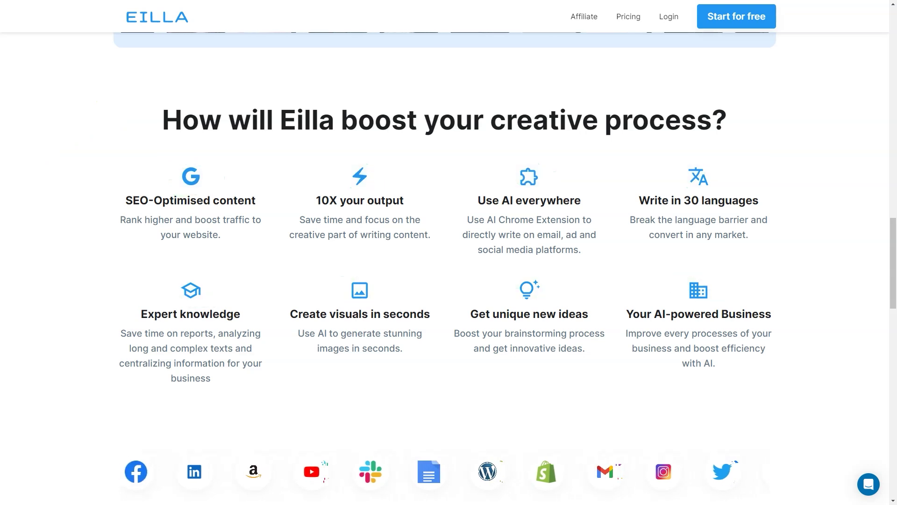
{"action": "scroll", "coordinate": [449, 280], "scroll_direction": "down", "scroll_amount": 2}
{"action": "scroll", "coordinate": [449, 281], "scroll_direction": "down", "scroll_amount": 1}
{"action": "scroll", "coordinate": [449, 280], "scroll_direction": "down", "scroll_amount": 1}
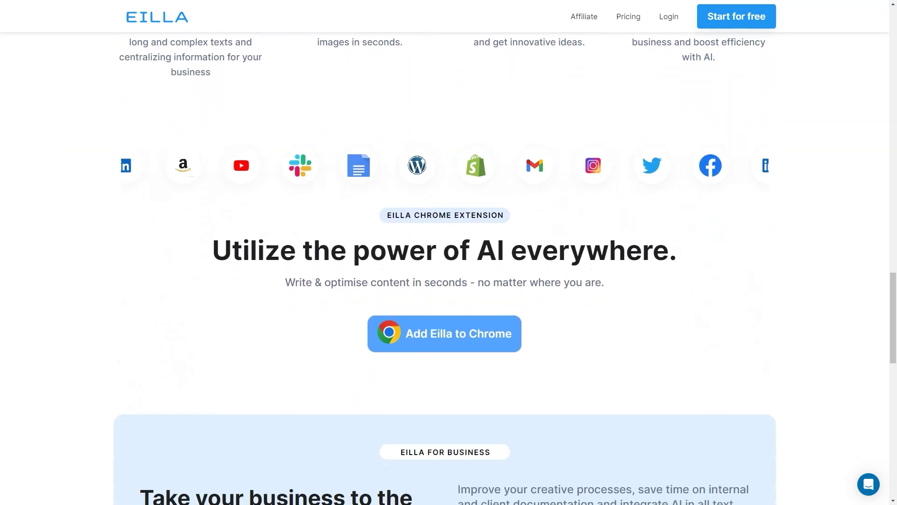
{"action": "scroll", "coordinate": [448, 281], "scroll_direction": "down", "scroll_amount": 2}
{"action": "scroll", "coordinate": [449, 280], "scroll_direction": "down", "scroll_amount": 1}
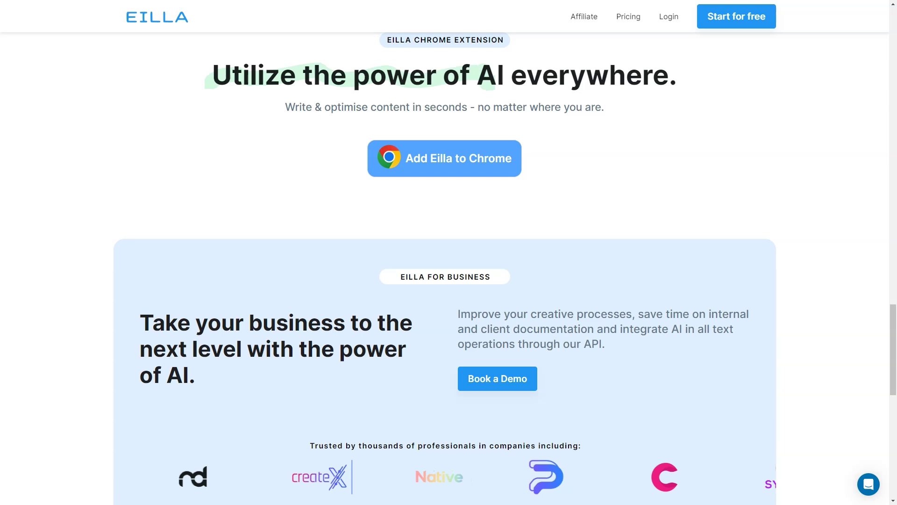
{"action": "scroll", "coordinate": [449, 281], "scroll_direction": "down", "scroll_amount": 2}
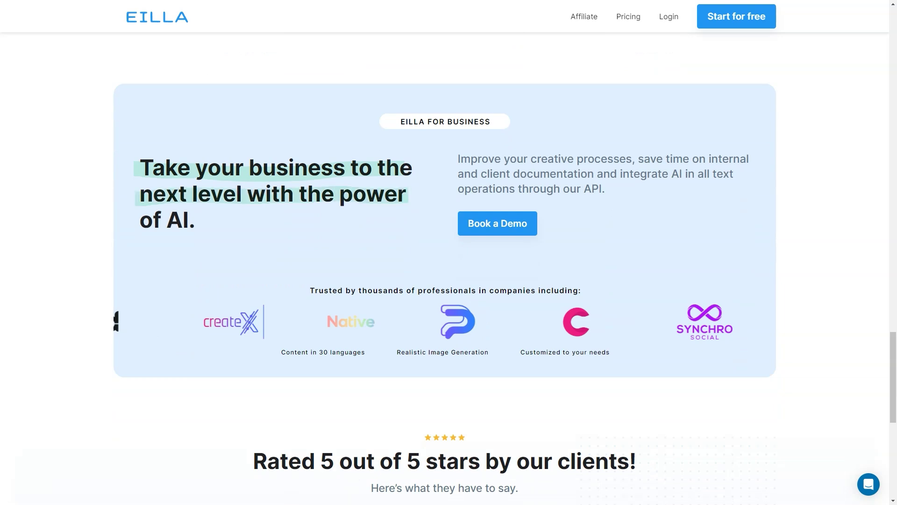
{"action": "scroll", "coordinate": [449, 281], "scroll_direction": "down", "scroll_amount": 1}
{"action": "scroll", "coordinate": [448, 281], "scroll_direction": "down", "scroll_amount": 1}
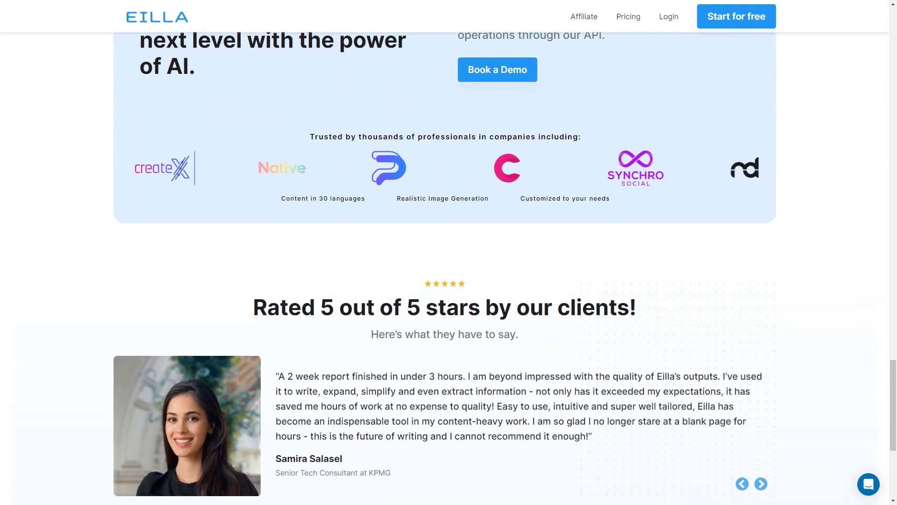
{"action": "scroll", "coordinate": [449, 280], "scroll_direction": "down", "scroll_amount": 2}
{"action": "scroll", "coordinate": [449, 280], "scroll_direction": "down", "scroll_amount": 2}
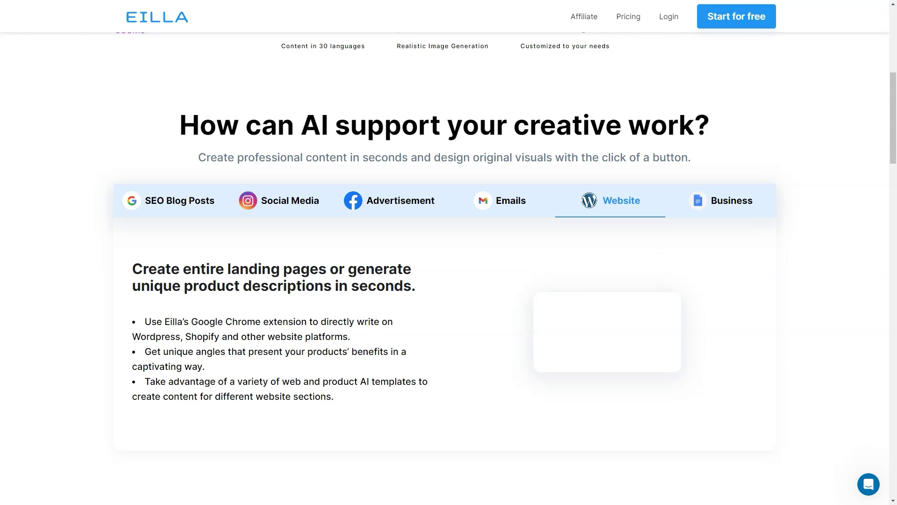
{"action": "scroll", "coordinate": [449, 280], "scroll_direction": "down", "scroll_amount": 1}
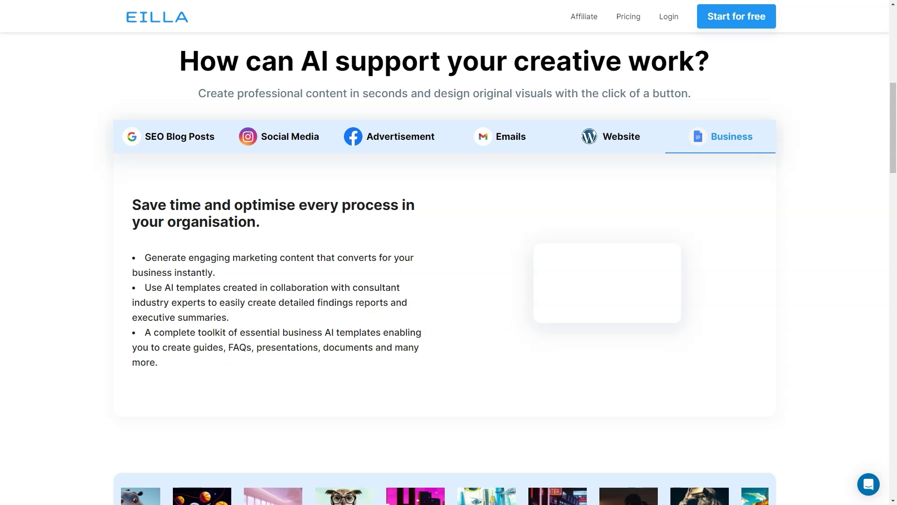
{"action": "scroll", "coordinate": [449, 280], "scroll_direction": "down", "scroll_amount": 8}
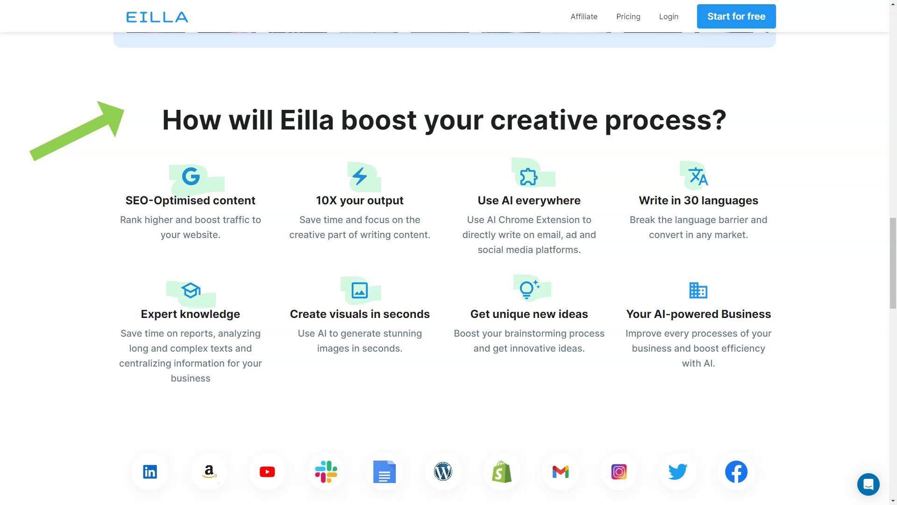
{"action": "scroll", "coordinate": [449, 280], "scroll_direction": "down", "scroll_amount": 1}
{"action": "scroll", "coordinate": [449, 281], "scroll_direction": "down", "scroll_amount": 1}
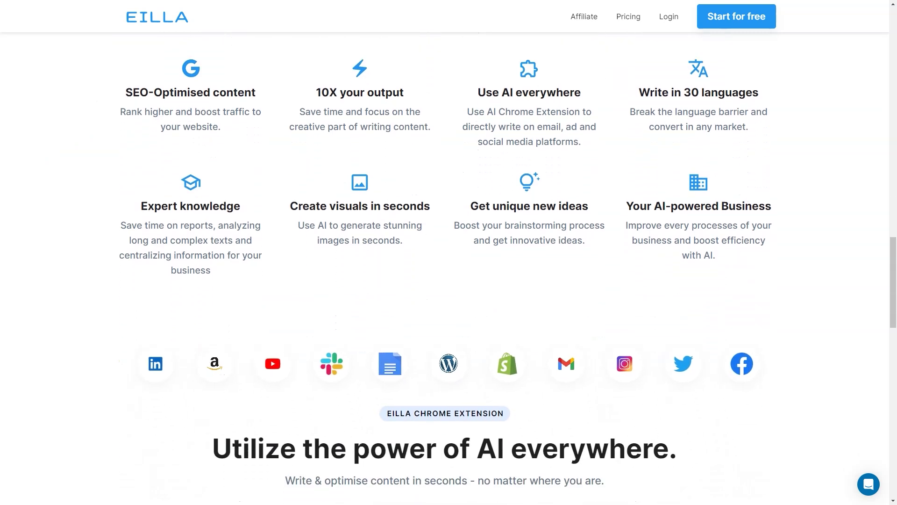
{"action": "scroll", "coordinate": [448, 281], "scroll_direction": "down", "scroll_amount": 1}
{"action": "scroll", "coordinate": [449, 280], "scroll_direction": "down", "scroll_amount": 1}
{"action": "scroll", "coordinate": [449, 280], "scroll_direction": "down", "scroll_amount": 1}
{"action": "scroll", "coordinate": [449, 280], "scroll_direction": "down", "scroll_amount": 1}
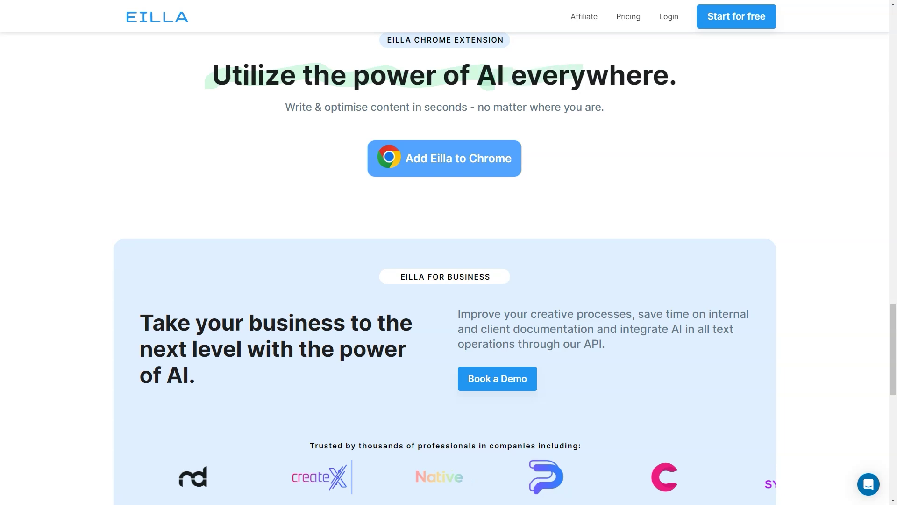
{"action": "scroll", "coordinate": [448, 280], "scroll_direction": "down", "scroll_amount": 2}
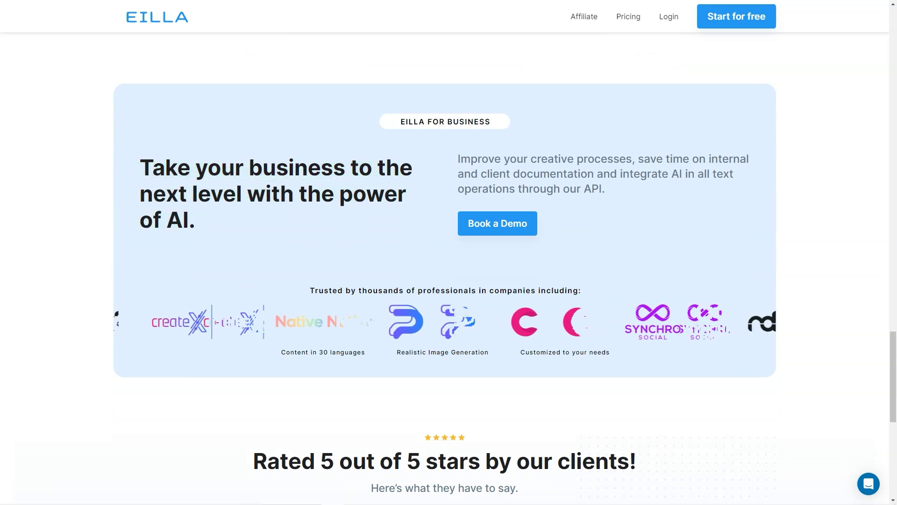
{"action": "scroll", "coordinate": [449, 280], "scroll_direction": "down", "scroll_amount": 3}
{"action": "scroll", "coordinate": [449, 281], "scroll_direction": "down", "scroll_amount": 2}
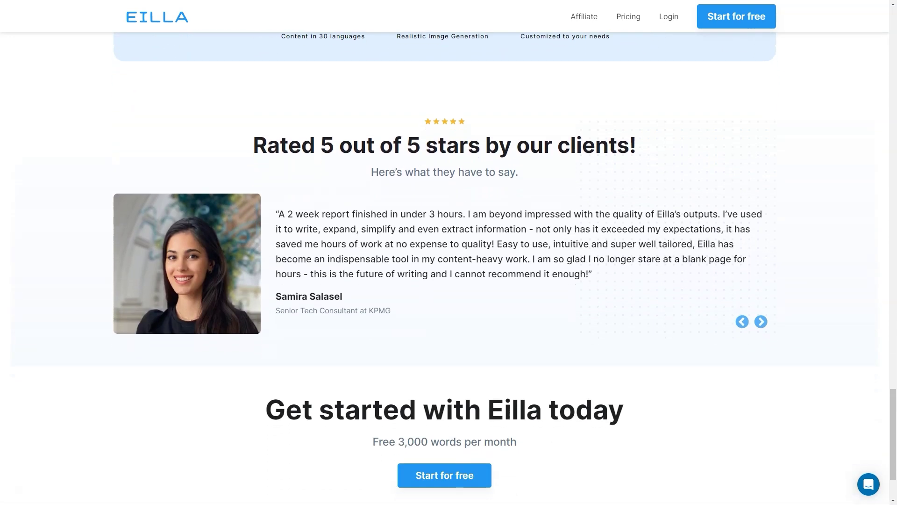
{"action": "scroll", "coordinate": [448, 280], "scroll_direction": "down", "scroll_amount": 2}
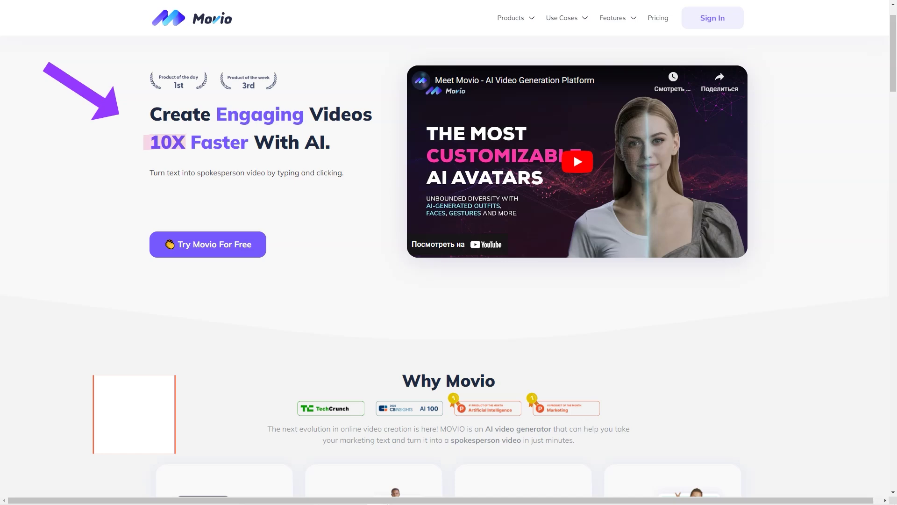
{"action": "scroll", "coordinate": [449, 281], "scroll_direction": "down", "scroll_amount": 5}
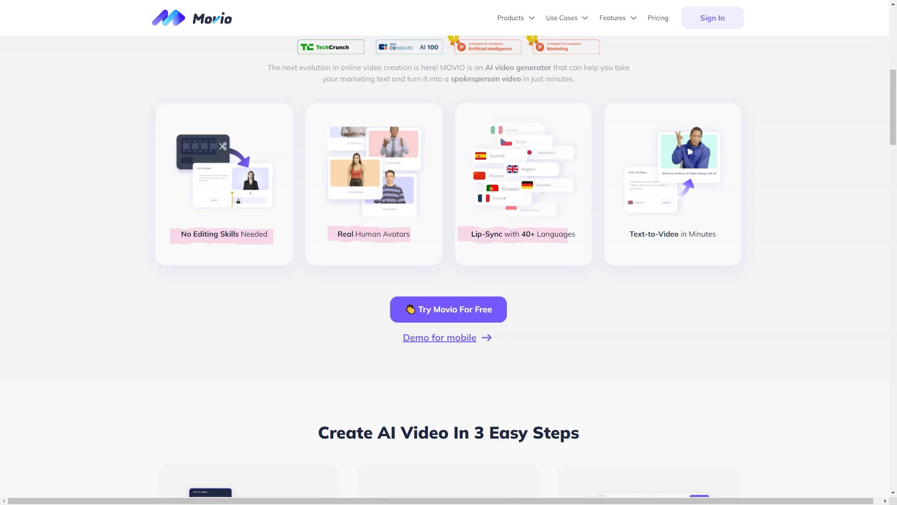
{"action": "scroll", "coordinate": [449, 280], "scroll_direction": "down", "scroll_amount": 5}
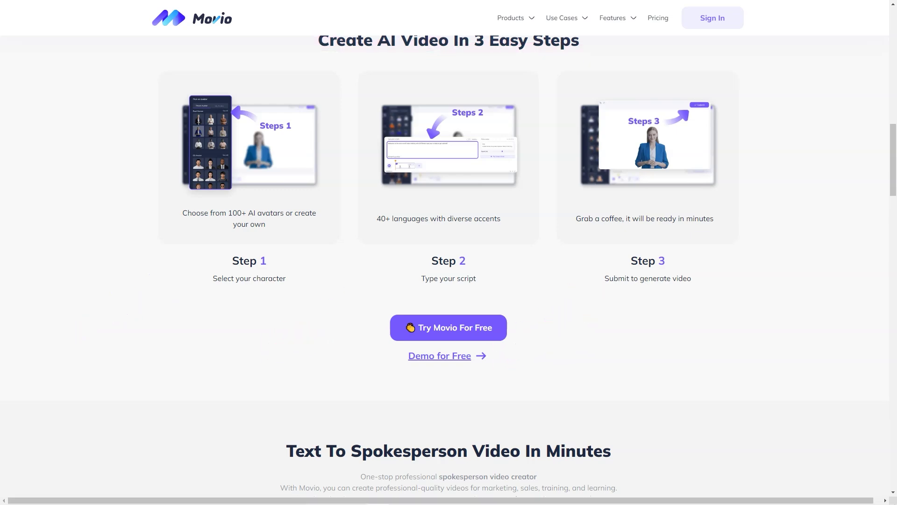
{"action": "scroll", "coordinate": [449, 281], "scroll_direction": "down", "scroll_amount": 4}
{"action": "scroll", "coordinate": [449, 280], "scroll_direction": "down", "scroll_amount": 1}
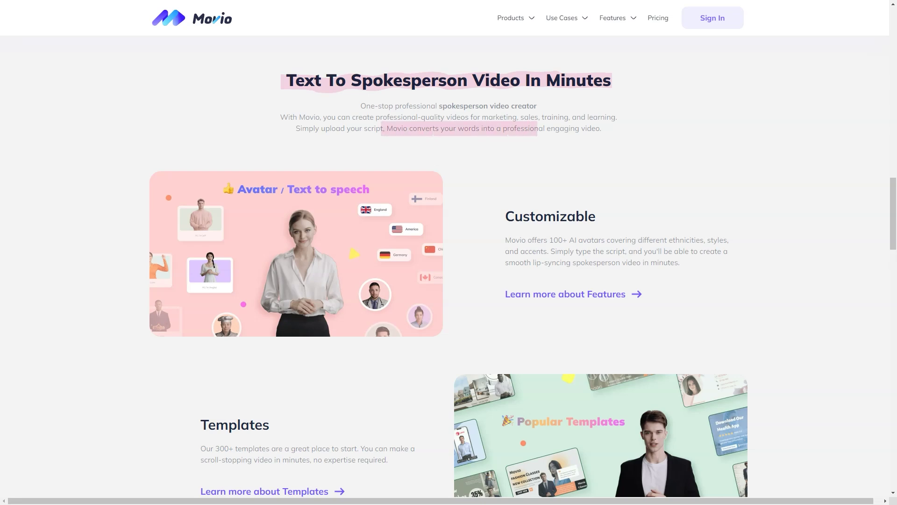
{"action": "scroll", "coordinate": [449, 281], "scroll_direction": "down", "scroll_amount": 2}
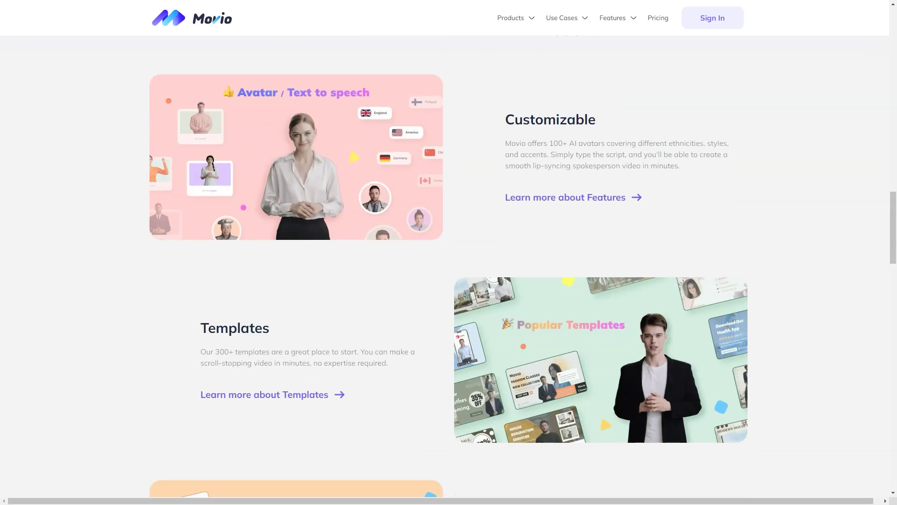
{"action": "scroll", "coordinate": [448, 281], "scroll_direction": "down", "scroll_amount": 1}
{"action": "scroll", "coordinate": [449, 280], "scroll_direction": "down", "scroll_amount": 2}
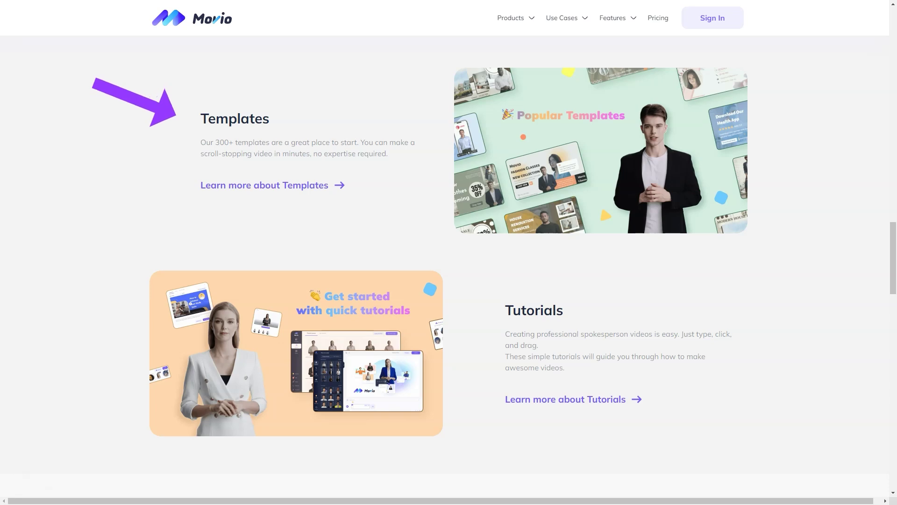
{"action": "scroll", "coordinate": [449, 280], "scroll_direction": "down", "scroll_amount": 3}
{"action": "scroll", "coordinate": [449, 281], "scroll_direction": "down", "scroll_amount": 1}
{"action": "scroll", "coordinate": [448, 280], "scroll_direction": "down", "scroll_amount": 3}
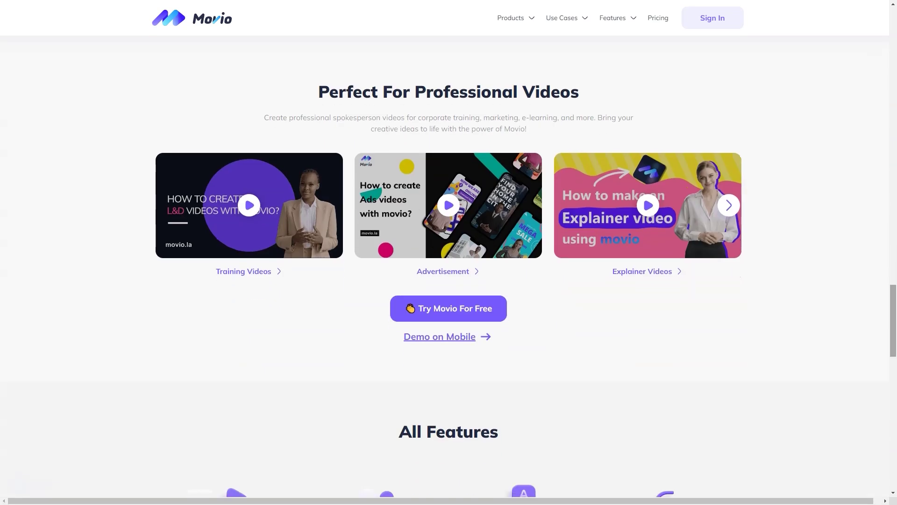
{"action": "scroll", "coordinate": [449, 281], "scroll_direction": "down", "scroll_amount": 1}
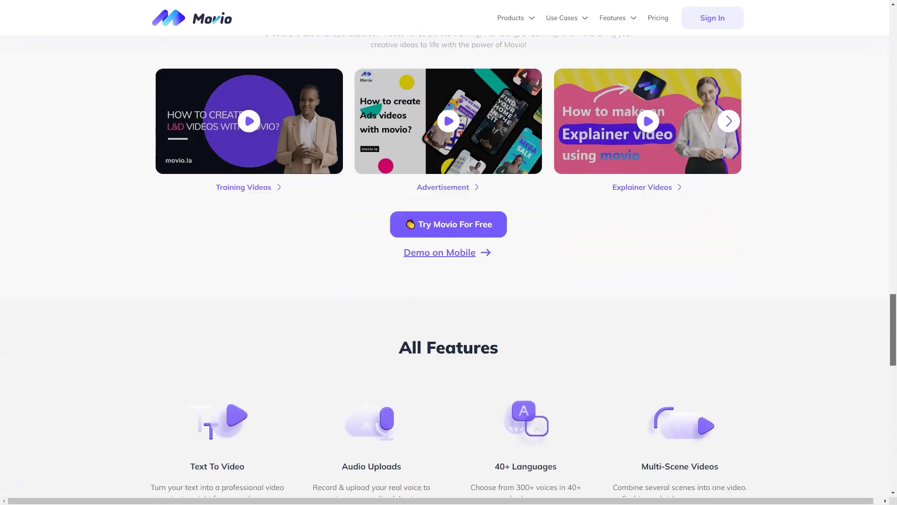
{"action": "scroll", "coordinate": [449, 281], "scroll_direction": "down", "scroll_amount": 4}
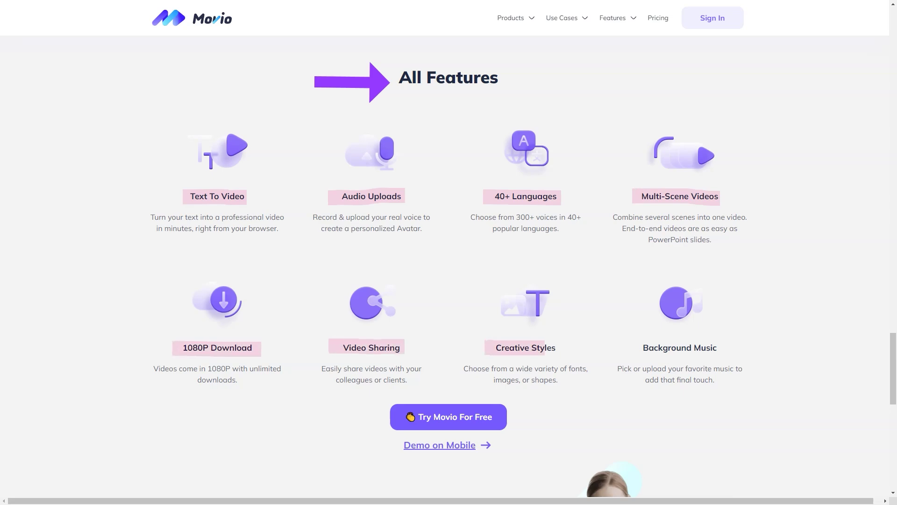
{"action": "scroll", "coordinate": [449, 281], "scroll_direction": "down", "scroll_amount": 3}
{"action": "scroll", "coordinate": [448, 280], "scroll_direction": "down", "scroll_amount": 2}
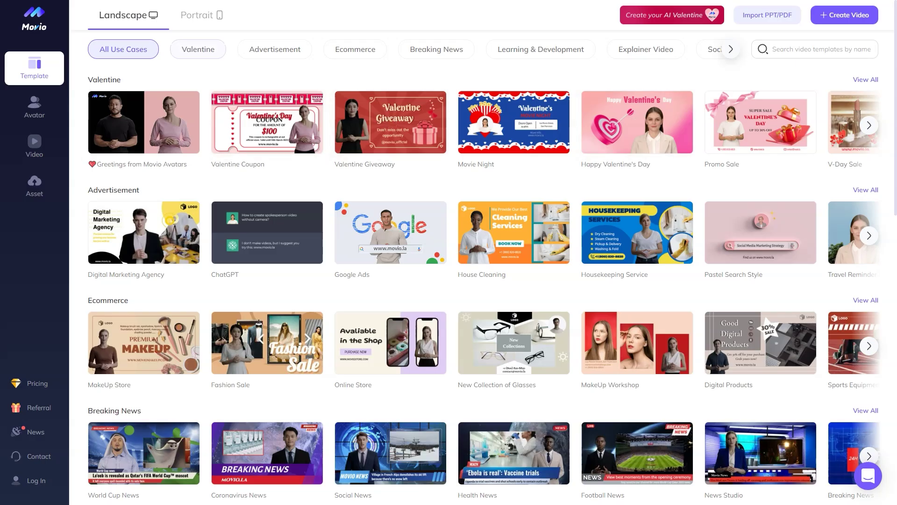
Browse each template category chip from Valentine and Advertisement through Health & Medical and Festival.
{"action": "left_click", "coordinate": [198, 49]}
{"action": "left_click", "coordinate": [275, 49]}
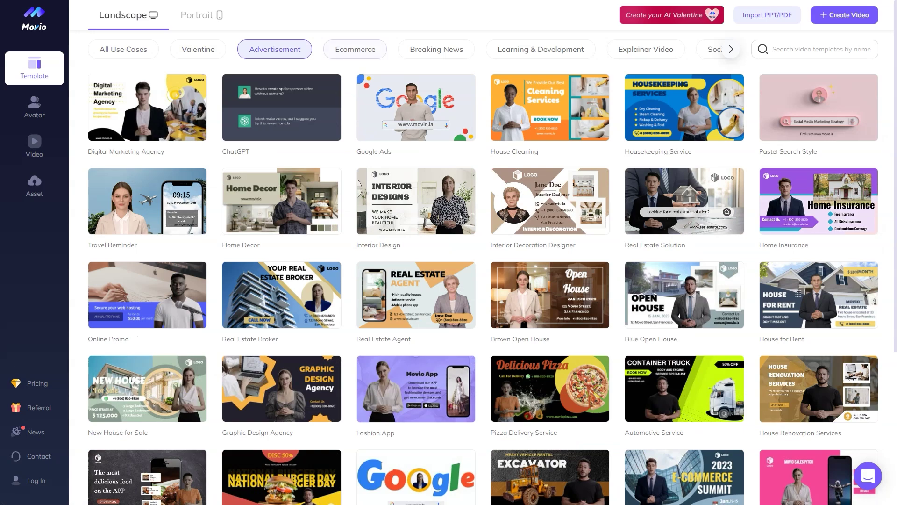
{"action": "left_click", "coordinate": [354, 49]}
{"action": "left_click", "coordinate": [436, 49]}
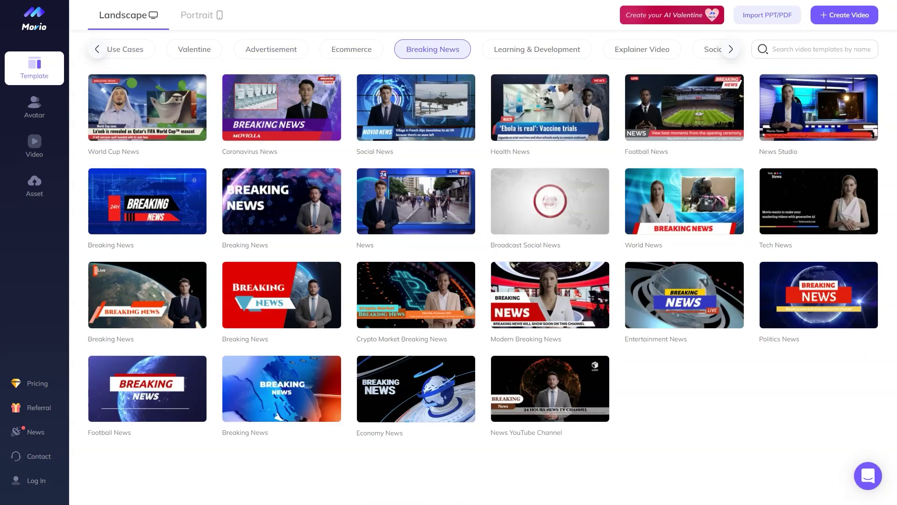
{"action": "left_click", "coordinate": [540, 49]}
{"action": "left_click", "coordinate": [537, 50]}
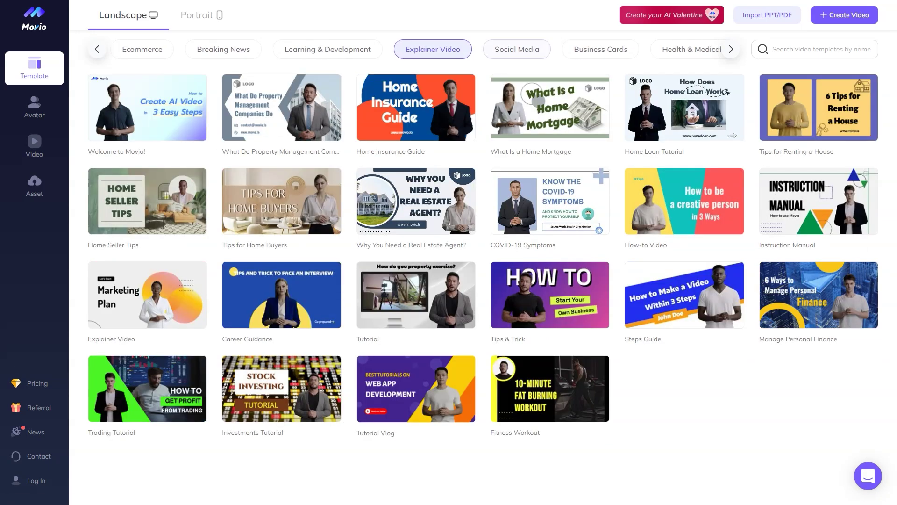
{"action": "left_click", "coordinate": [514, 50]}
{"action": "left_click", "coordinate": [545, 49]}
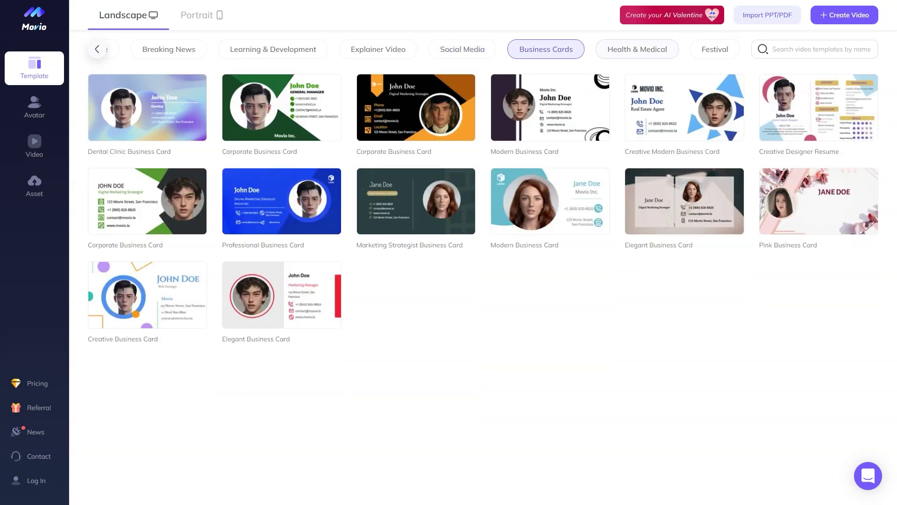
{"action": "left_click", "coordinate": [637, 49]}
{"action": "left_click", "coordinate": [715, 49]}
Switch to portrait-format templates shown across all use cases together.
{"action": "left_click", "coordinate": [198, 15]}
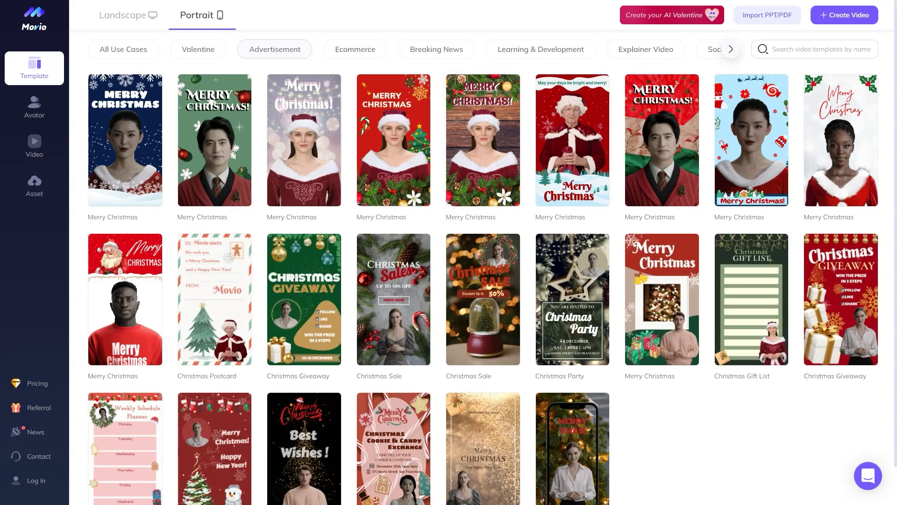
{"action": "left_click", "coordinate": [124, 49]}
{"action": "scroll", "coordinate": [483, 280], "scroll_direction": "down", "scroll_amount": 3}
{"action": "scroll", "coordinate": [483, 281], "scroll_direction": "down", "scroll_amount": 4}
{"action": "scroll", "coordinate": [483, 281], "scroll_direction": "down", "scroll_amount": 2}
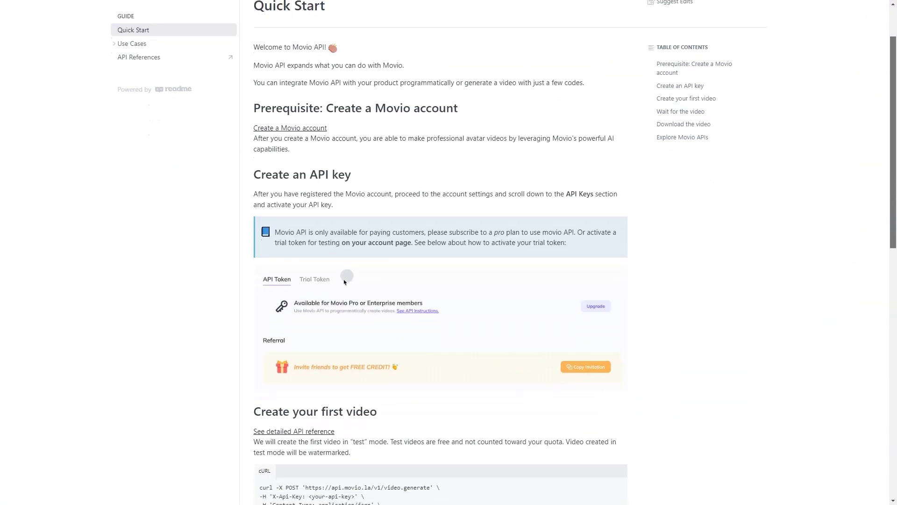
{"action": "scroll", "coordinate": [449, 281], "scroll_direction": "down", "scroll_amount": 2}
{"action": "scroll", "coordinate": [449, 280], "scroll_direction": "down", "scroll_amount": 2}
{"action": "scroll", "coordinate": [449, 281], "scroll_direction": "down", "scroll_amount": 2}
{"action": "scroll", "coordinate": [449, 280], "scroll_direction": "down", "scroll_amount": 1}
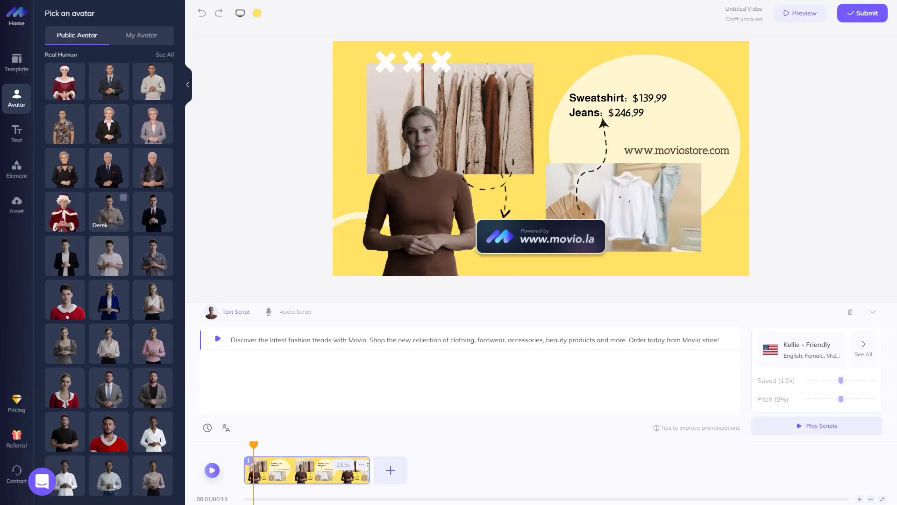
{"action": "scroll", "coordinate": [105, 316], "scroll_direction": "down", "scroll_amount": 2}
{"action": "scroll", "coordinate": [84, 386], "scroll_direction": "down", "scroll_amount": 3}
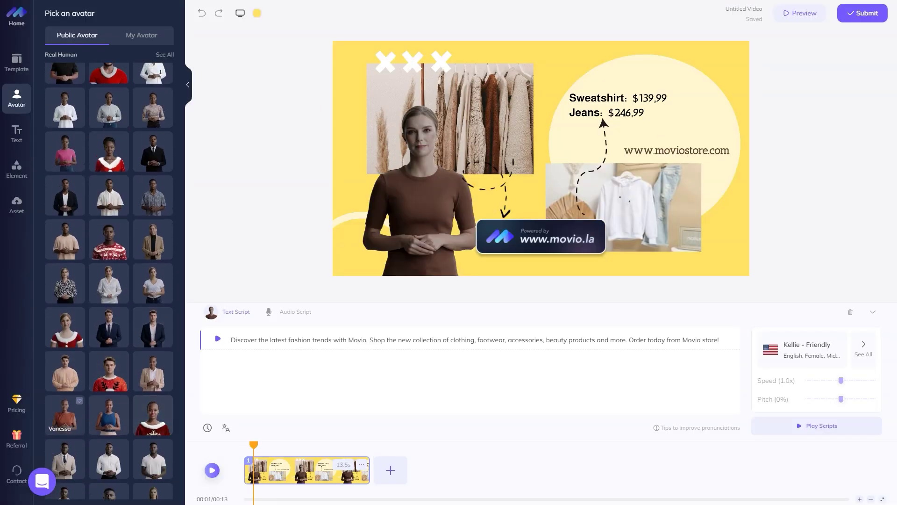
{"action": "scroll", "coordinate": [65, 414], "scroll_direction": "down", "scroll_amount": 2}
{"action": "scroll", "coordinate": [105, 392], "scroll_direction": "down", "scroll_amount": 2}
{"action": "scroll", "coordinate": [153, 405], "scroll_direction": "down", "scroll_amount": 2}
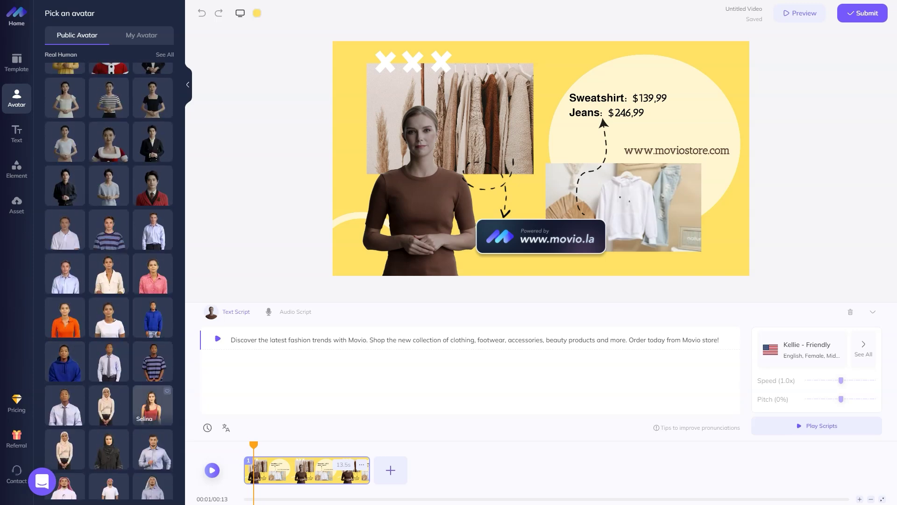
Swap the presenter for the Selina avatar, switch to recorded audio, and select the price text and clothing-rack image.
{"action": "left_click", "coordinate": [152, 405]}
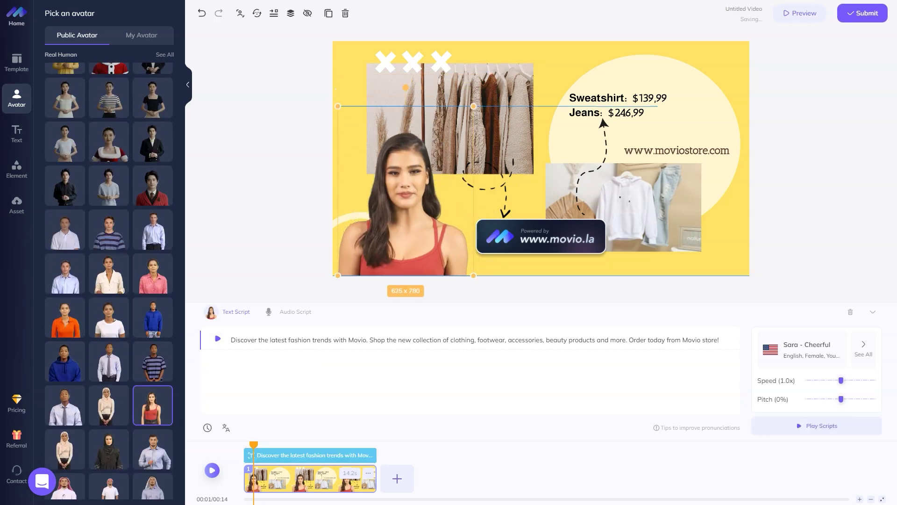
{"action": "left_click", "coordinate": [296, 311]}
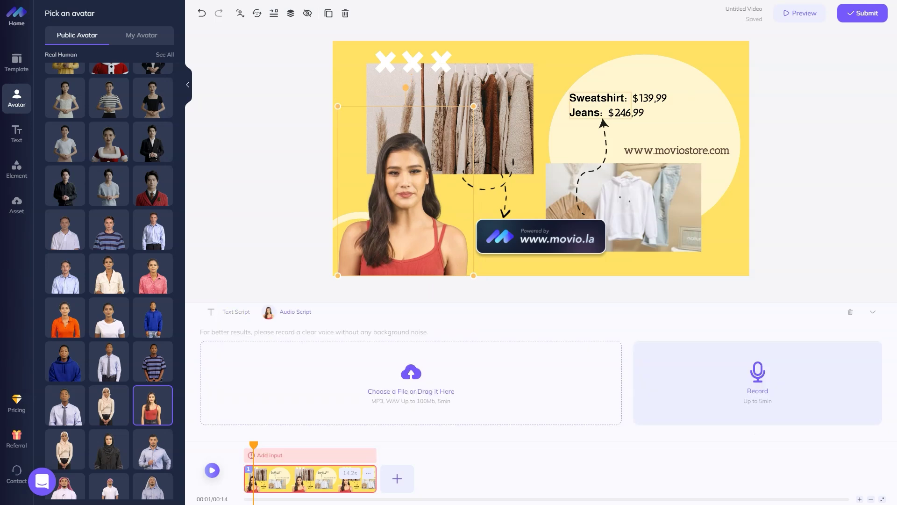
{"action": "left_click", "coordinate": [617, 98]}
{"action": "left_click", "coordinate": [449, 120]}
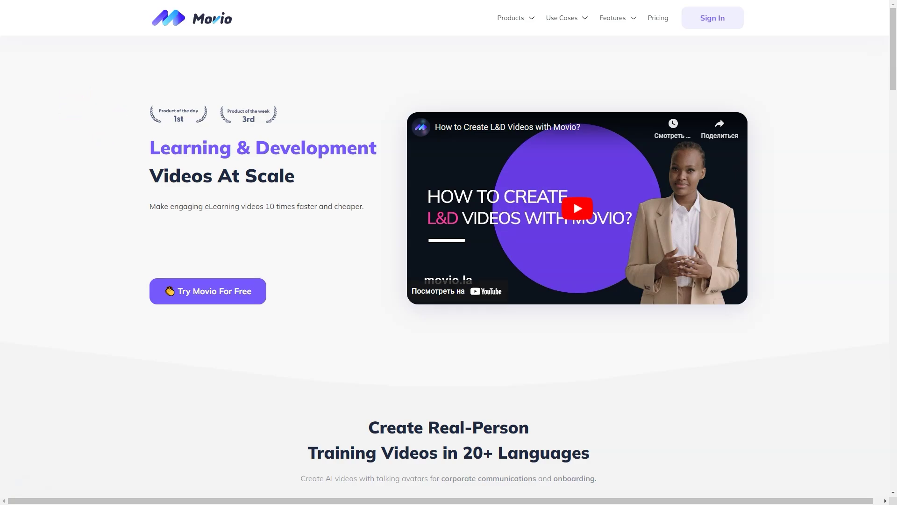
{"action": "scroll", "coordinate": [449, 280], "scroll_direction": "down", "scroll_amount": 4}
{"action": "scroll", "coordinate": [449, 281], "scroll_direction": "down", "scroll_amount": 1}
{"action": "scroll", "coordinate": [449, 280], "scroll_direction": "down", "scroll_amount": 1}
{"action": "scroll", "coordinate": [449, 281], "scroll_direction": "down", "scroll_amount": 8}
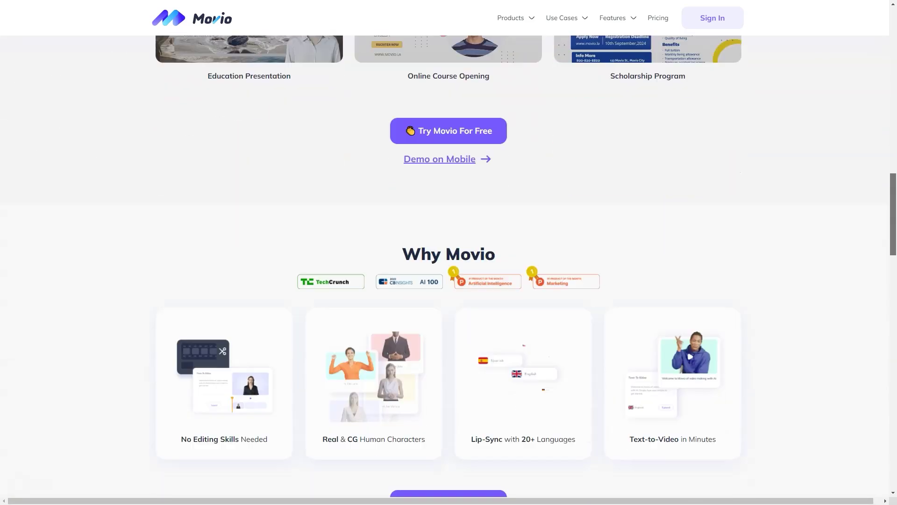
{"action": "scroll", "coordinate": [448, 281], "scroll_direction": "down", "scroll_amount": 3}
{"action": "scroll", "coordinate": [449, 281], "scroll_direction": "down", "scroll_amount": 2}
{"action": "scroll", "coordinate": [449, 281], "scroll_direction": "down", "scroll_amount": 3}
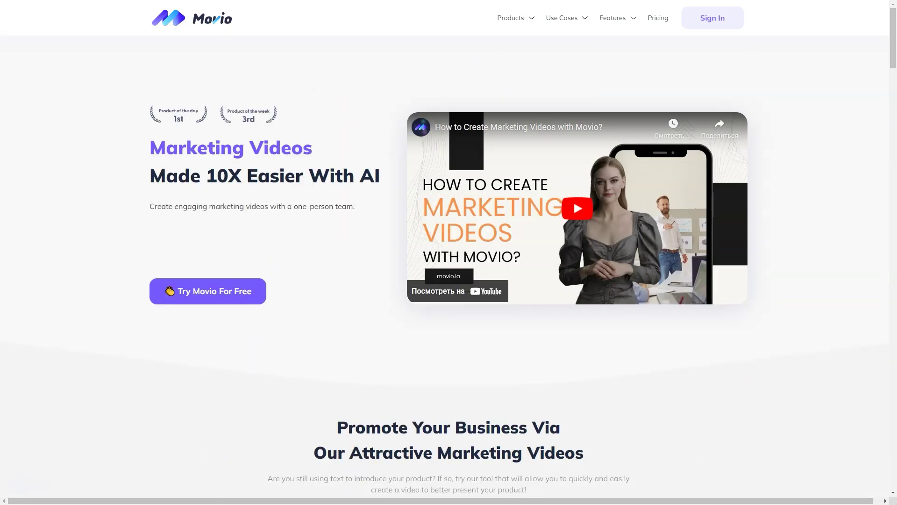
{"action": "scroll", "coordinate": [449, 280], "scroll_direction": "down", "scroll_amount": 3}
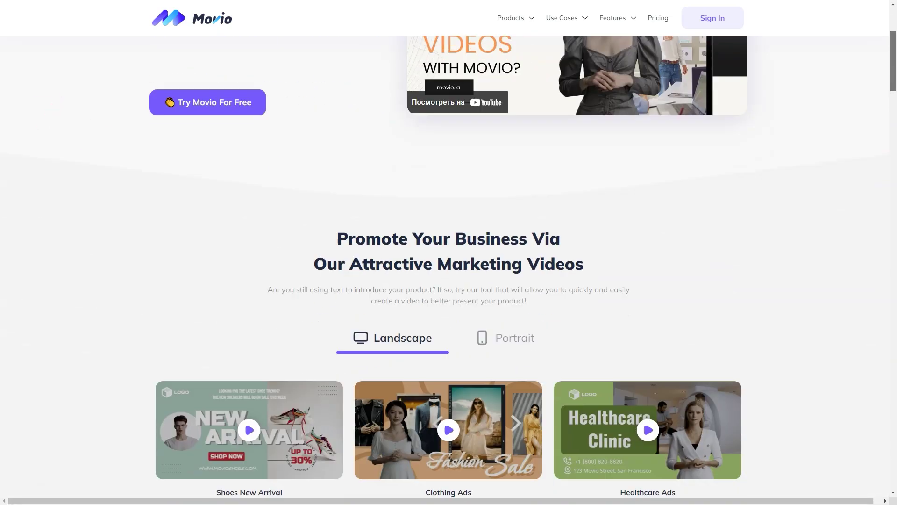
{"action": "scroll", "coordinate": [448, 280], "scroll_direction": "down", "scroll_amount": 3}
{"action": "scroll", "coordinate": [449, 281], "scroll_direction": "down", "scroll_amount": 2}
{"action": "scroll", "coordinate": [449, 280], "scroll_direction": "down", "scroll_amount": 3}
{"action": "scroll", "coordinate": [449, 280], "scroll_direction": "down", "scroll_amount": 4}
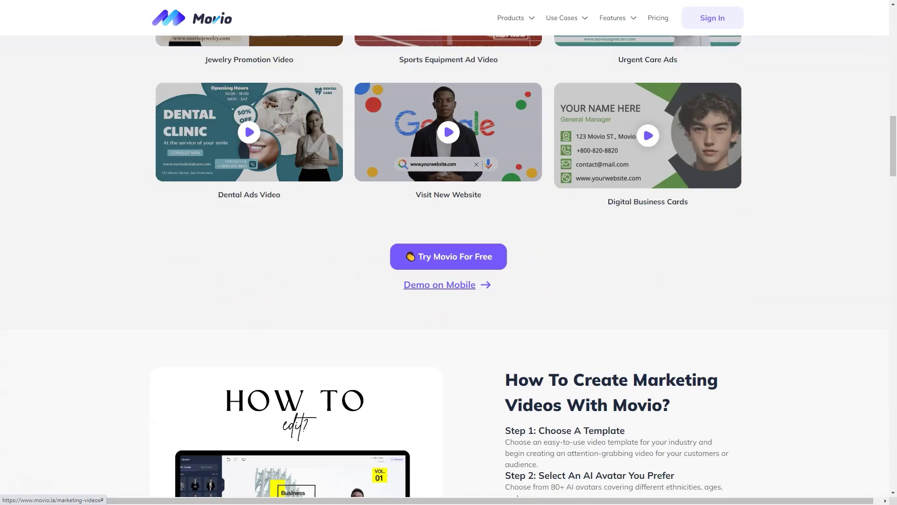
{"action": "scroll", "coordinate": [448, 280], "scroll_direction": "down", "scroll_amount": 3}
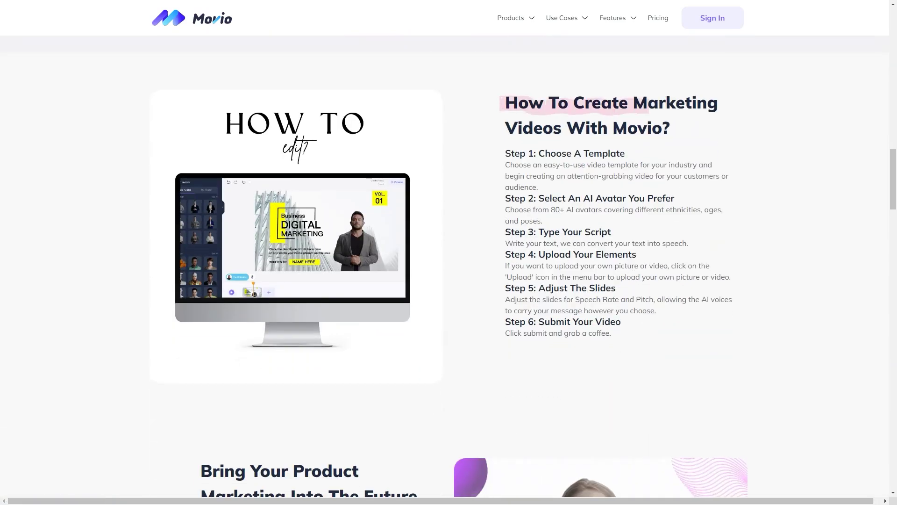
{"action": "scroll", "coordinate": [449, 280], "scroll_direction": "down", "scroll_amount": 5}
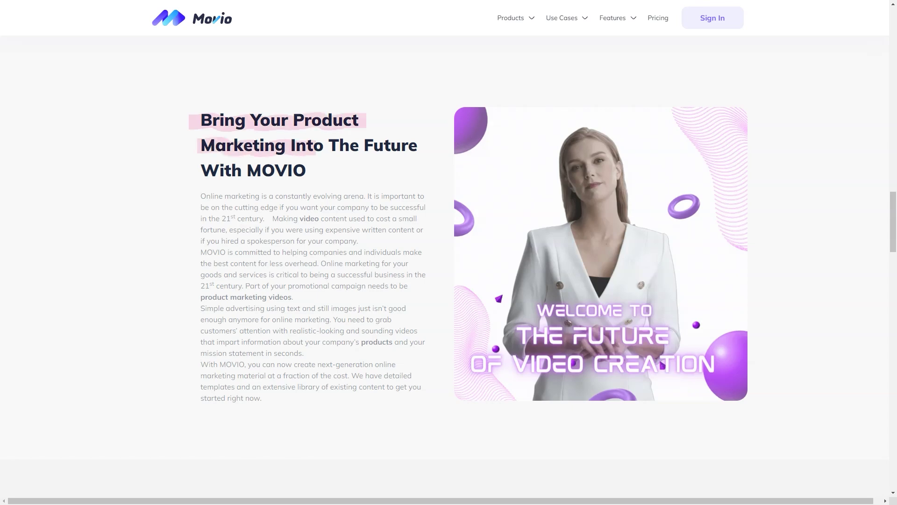
{"action": "scroll", "coordinate": [448, 280], "scroll_direction": "down", "scroll_amount": 5}
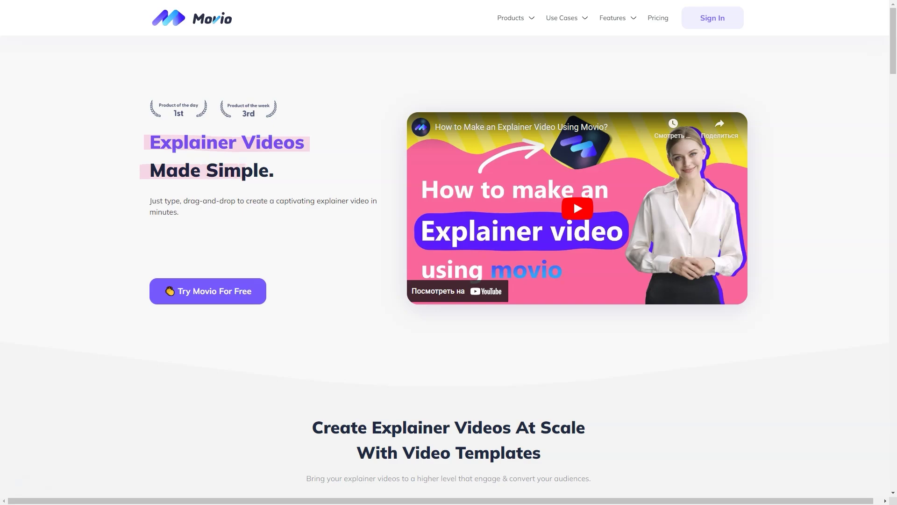
{"action": "scroll", "coordinate": [448, 280], "scroll_direction": "down", "scroll_amount": 5}
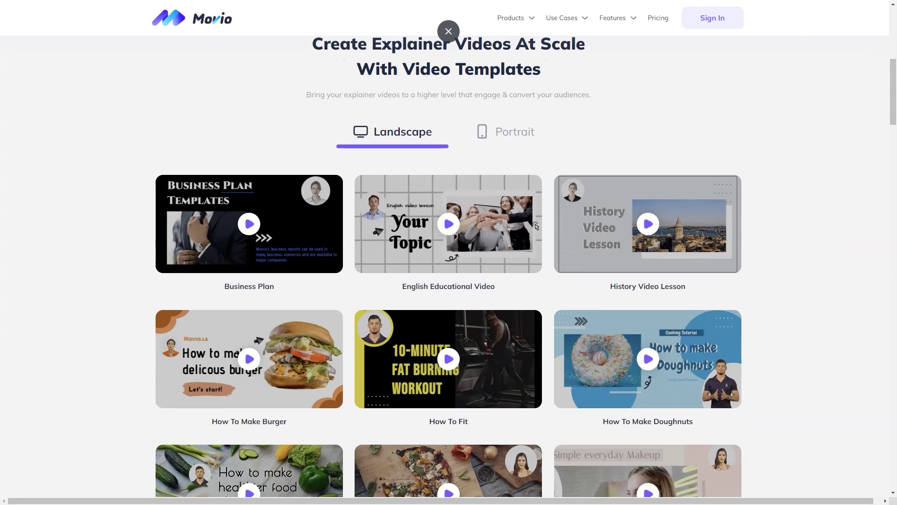
{"action": "scroll", "coordinate": [449, 280], "scroll_direction": "down", "scroll_amount": 2}
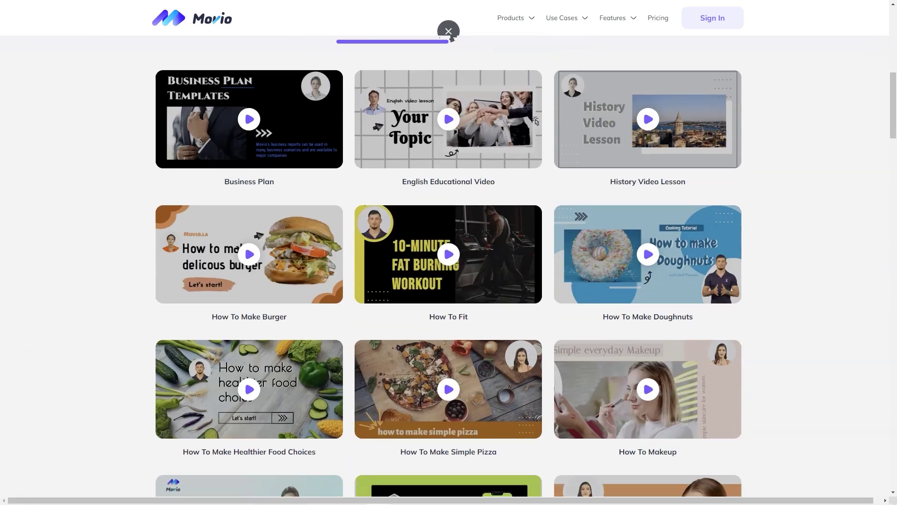
{"action": "scroll", "coordinate": [448, 280], "scroll_direction": "down", "scroll_amount": 4}
{"action": "scroll", "coordinate": [449, 281], "scroll_direction": "down", "scroll_amount": 4}
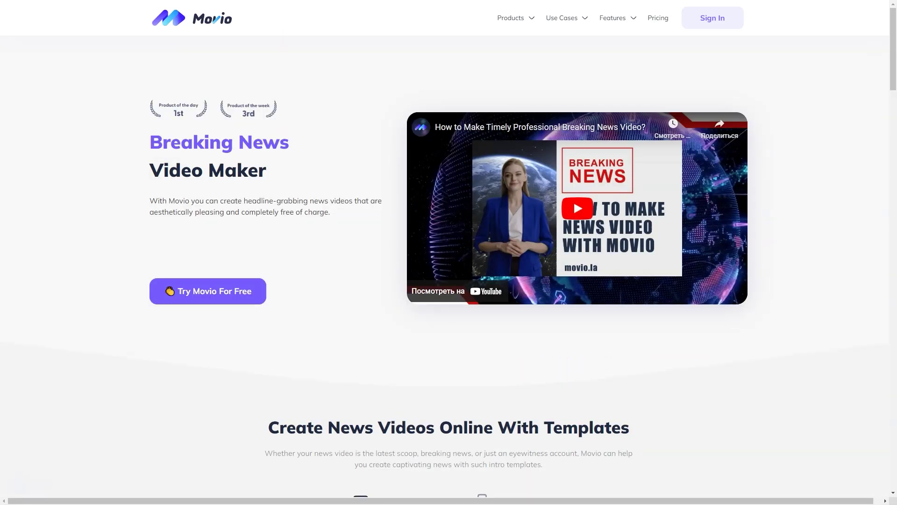
{"action": "scroll", "coordinate": [448, 280], "scroll_direction": "down", "scroll_amount": 4}
{"action": "scroll", "coordinate": [448, 280], "scroll_direction": "down", "scroll_amount": 2}
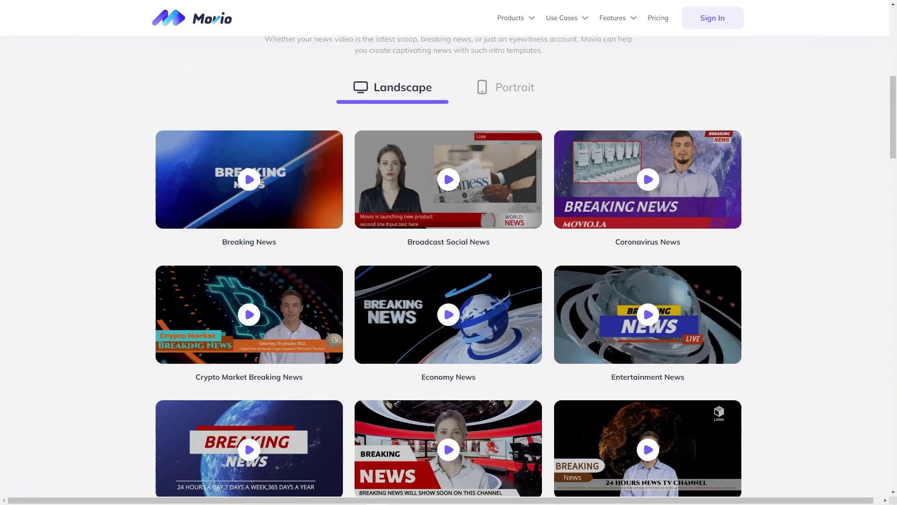
{"action": "scroll", "coordinate": [448, 280], "scroll_direction": "down", "scroll_amount": 3}
{"action": "scroll", "coordinate": [448, 280], "scroll_direction": "down", "scroll_amount": 5}
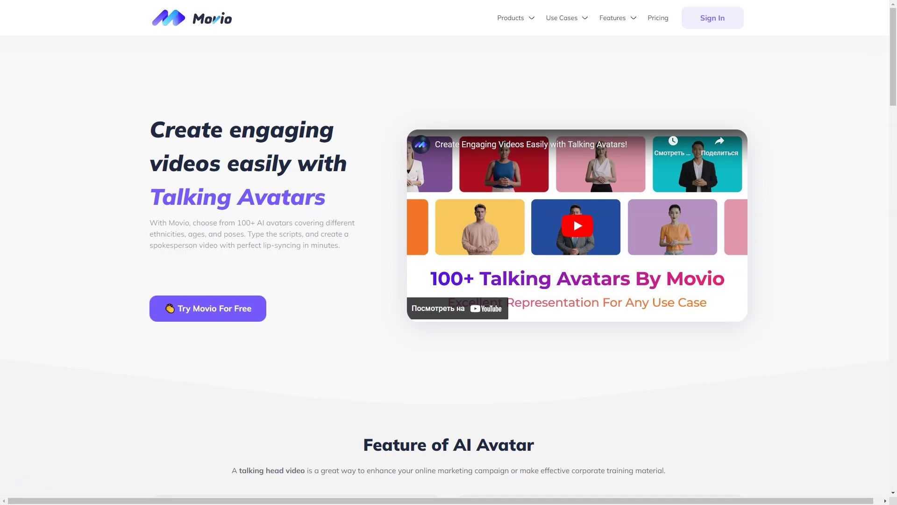
{"action": "scroll", "coordinate": [448, 280], "scroll_direction": "down", "scroll_amount": 5}
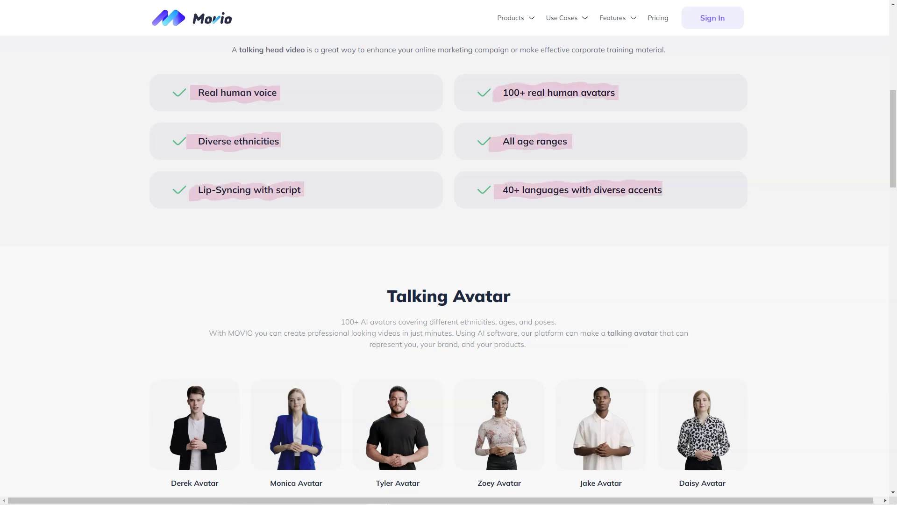
{"action": "scroll", "coordinate": [449, 280], "scroll_direction": "down", "scroll_amount": 3}
{"action": "scroll", "coordinate": [448, 281], "scroll_direction": "down", "scroll_amount": 2}
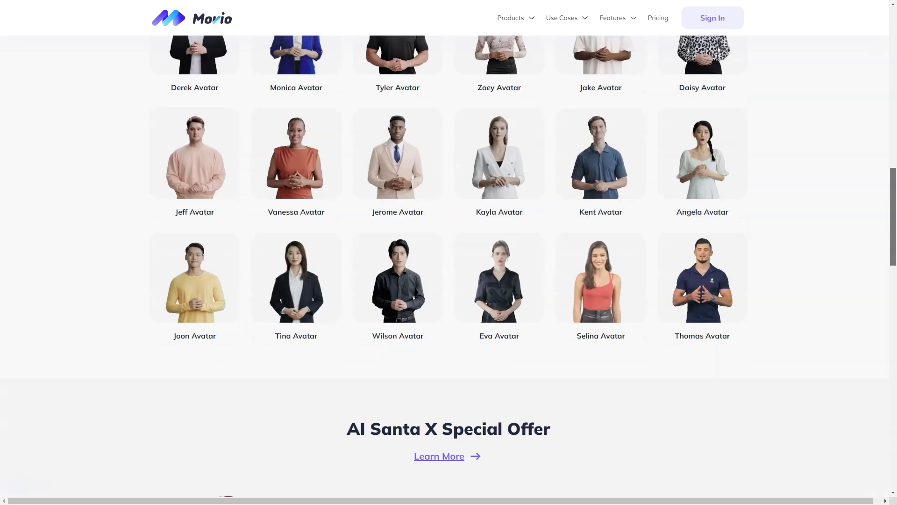
{"action": "scroll", "coordinate": [448, 281], "scroll_direction": "down", "scroll_amount": 3}
{"action": "scroll", "coordinate": [448, 281], "scroll_direction": "down", "scroll_amount": 2}
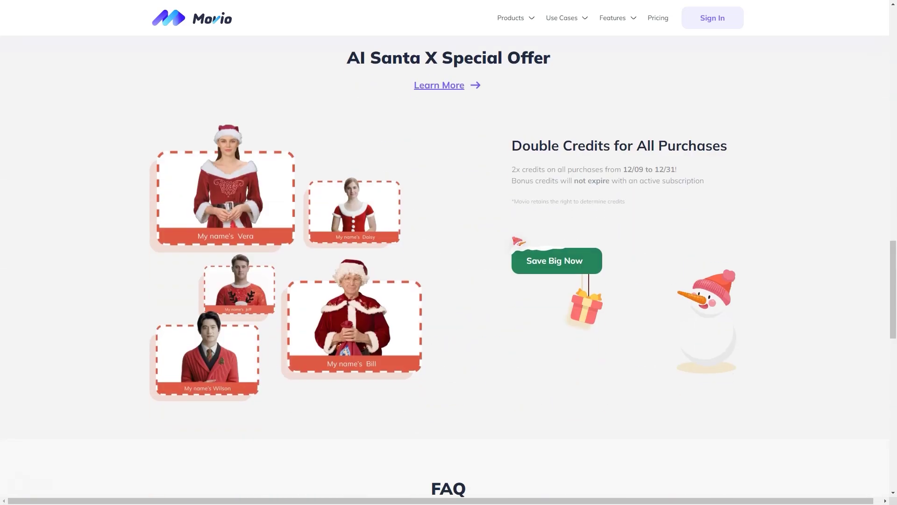
{"action": "scroll", "coordinate": [449, 281], "scroll_direction": "down", "scroll_amount": 3}
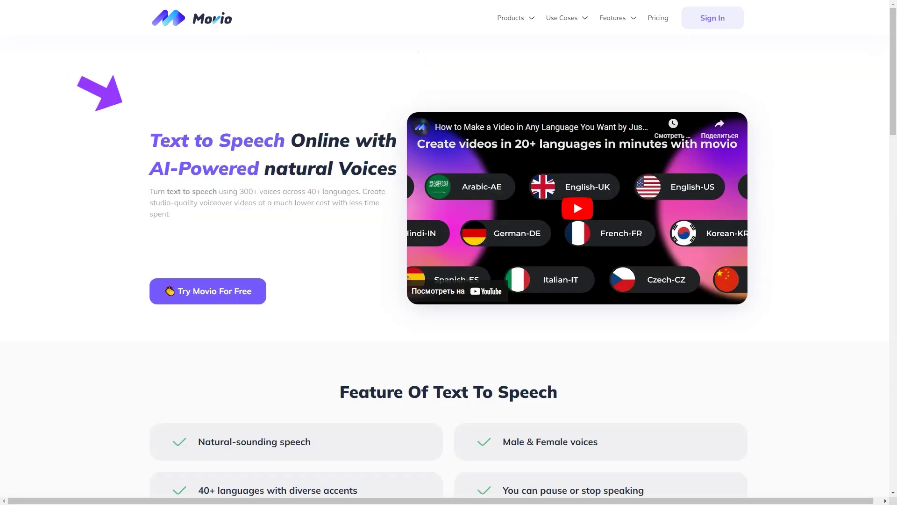
{"action": "scroll", "coordinate": [448, 281], "scroll_direction": "down", "scroll_amount": 5}
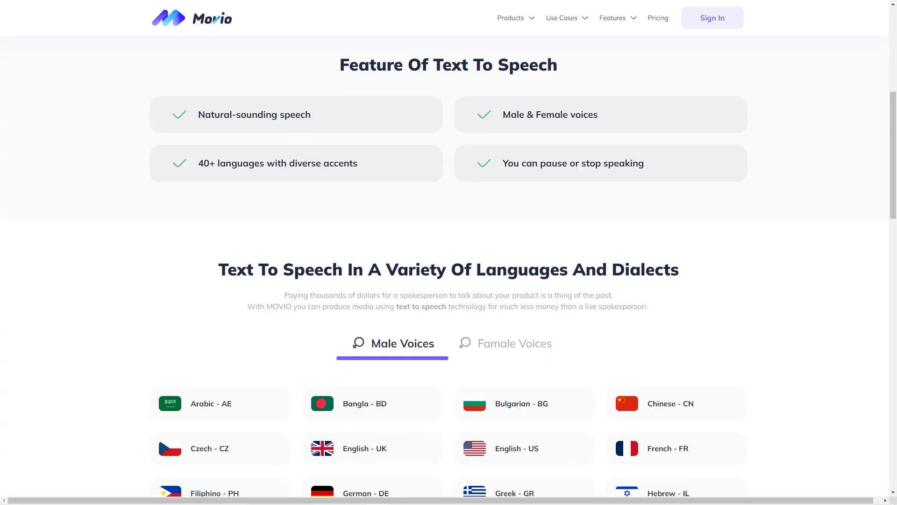
{"action": "scroll", "coordinate": [449, 280], "scroll_direction": "down", "scroll_amount": 3}
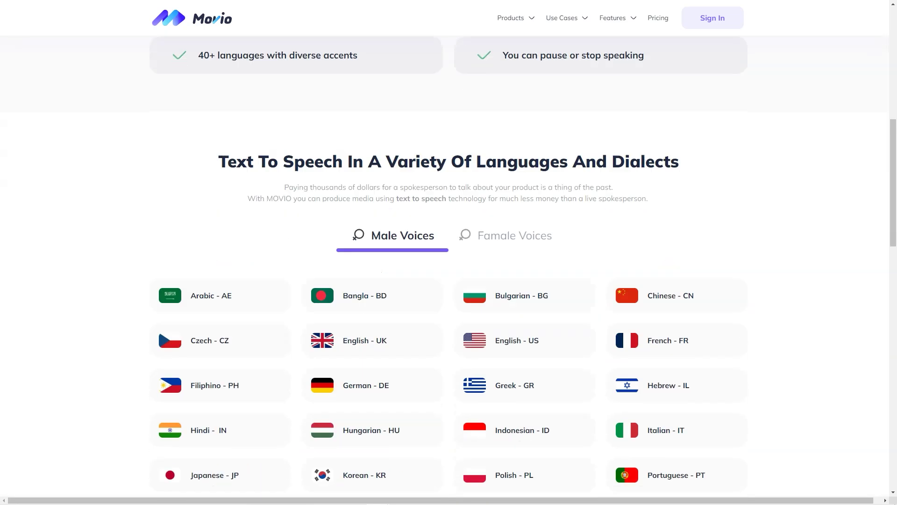
View the languages for female voices on the Text to Speech page, then return to the male voice languages.
{"action": "left_click", "coordinate": [514, 156]}
{"action": "left_click", "coordinate": [403, 157]}
{"action": "scroll", "coordinate": [449, 281], "scroll_direction": "down", "scroll_amount": 5}
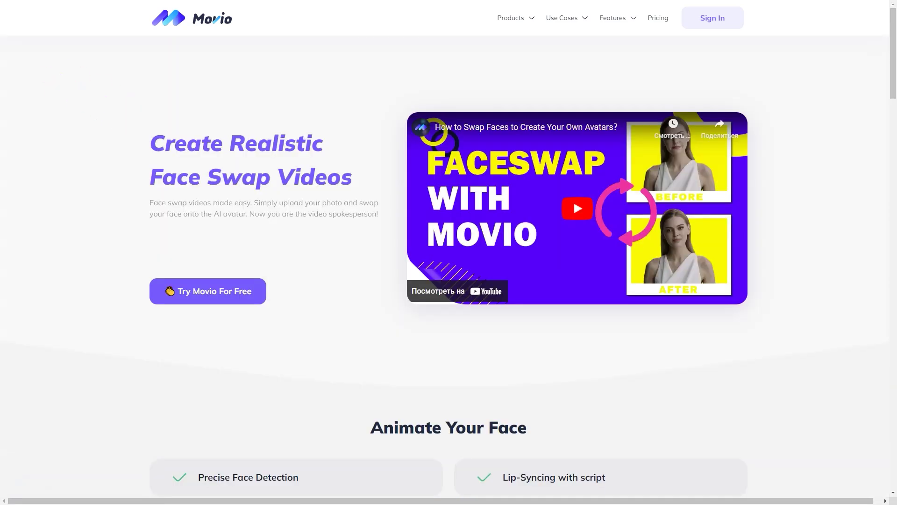
{"action": "scroll", "coordinate": [449, 281], "scroll_direction": "down", "scroll_amount": 4}
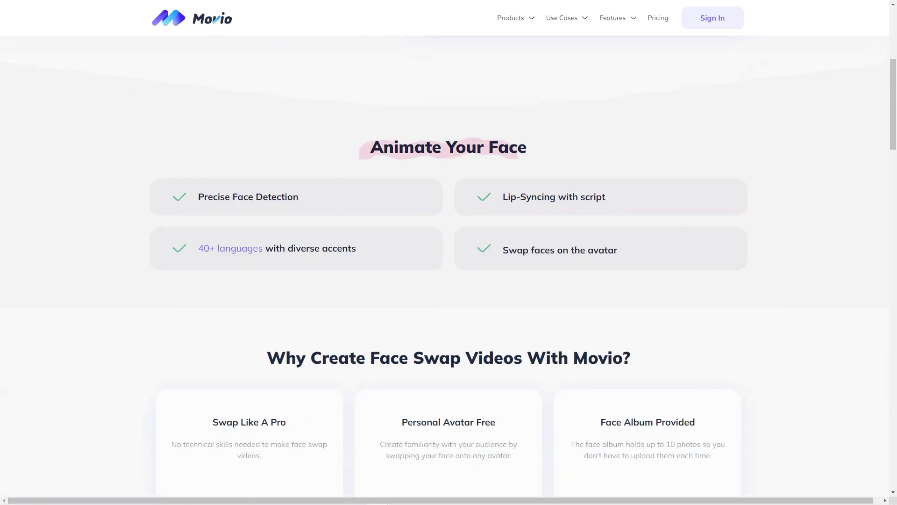
{"action": "scroll", "coordinate": [449, 280], "scroll_direction": "down", "scroll_amount": 3}
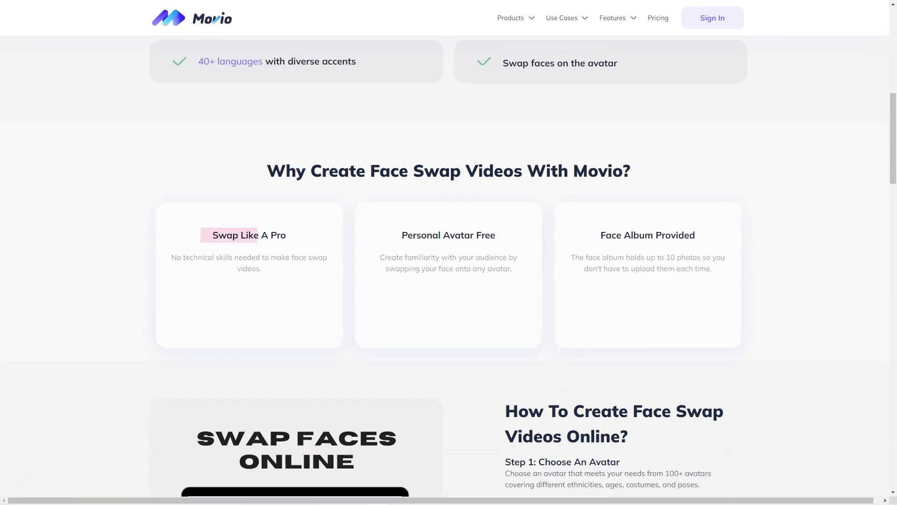
{"action": "scroll", "coordinate": [449, 281], "scroll_direction": "down", "scroll_amount": 3}
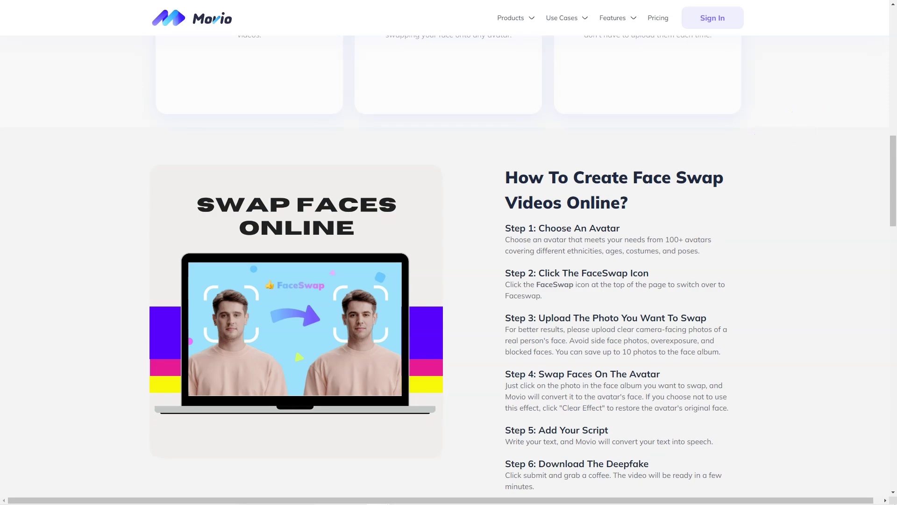
{"action": "scroll", "coordinate": [449, 280], "scroll_direction": "down", "scroll_amount": 4}
{"action": "scroll", "coordinate": [448, 280], "scroll_direction": "down", "scroll_amount": 2}
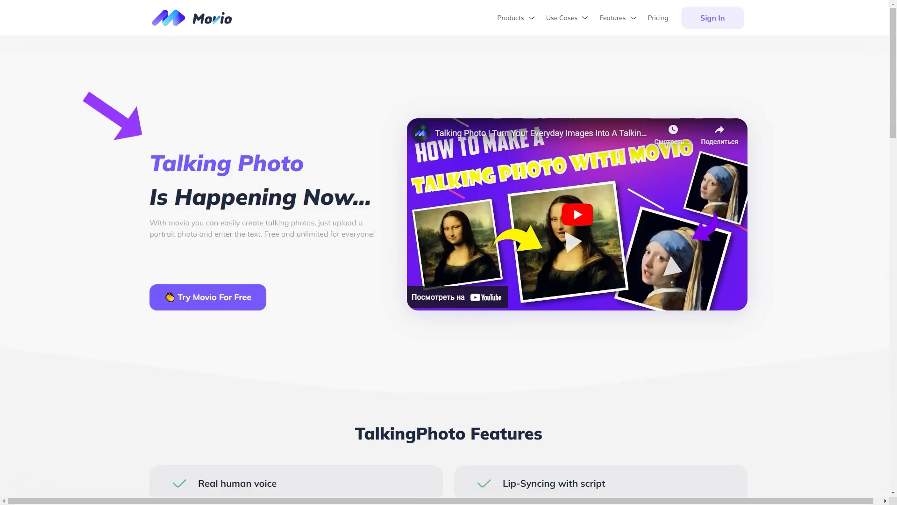
{"action": "scroll", "coordinate": [449, 280], "scroll_direction": "down", "scroll_amount": 4}
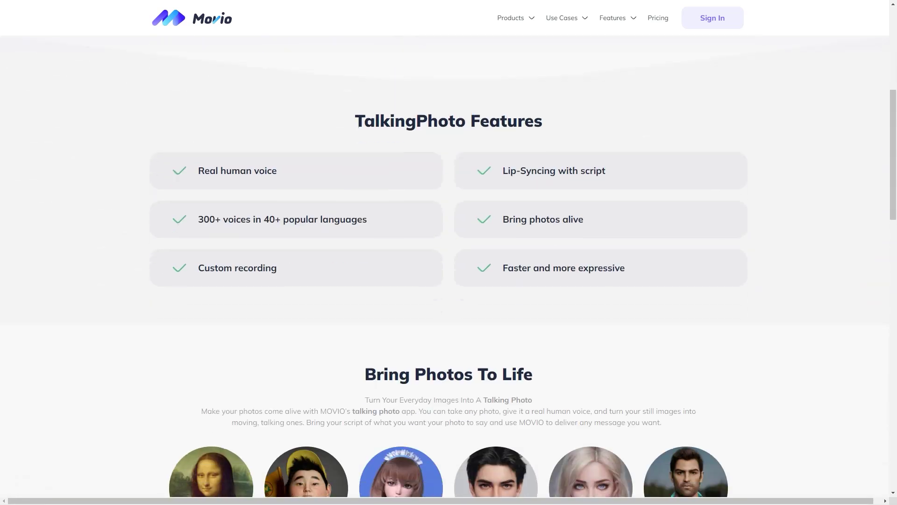
{"action": "scroll", "coordinate": [448, 280], "scroll_direction": "down", "scroll_amount": 4}
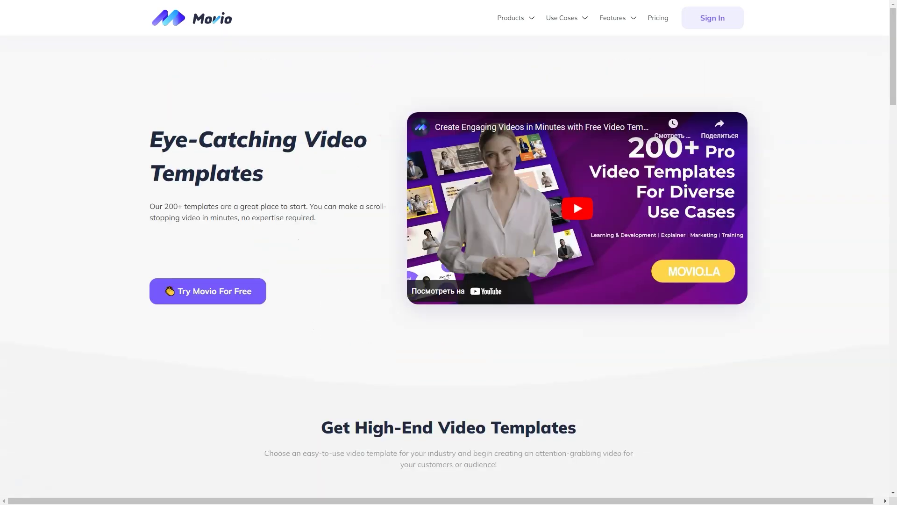
{"action": "scroll", "coordinate": [448, 280], "scroll_direction": "down", "scroll_amount": 5}
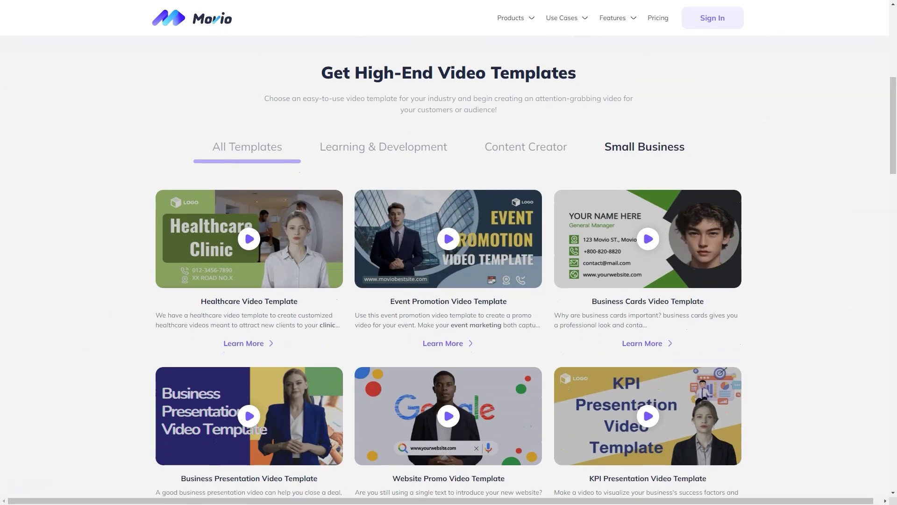
Show the Learning & Development templates, then the Content Creator templates in the template grid.
{"action": "left_click", "coordinate": [382, 147]}
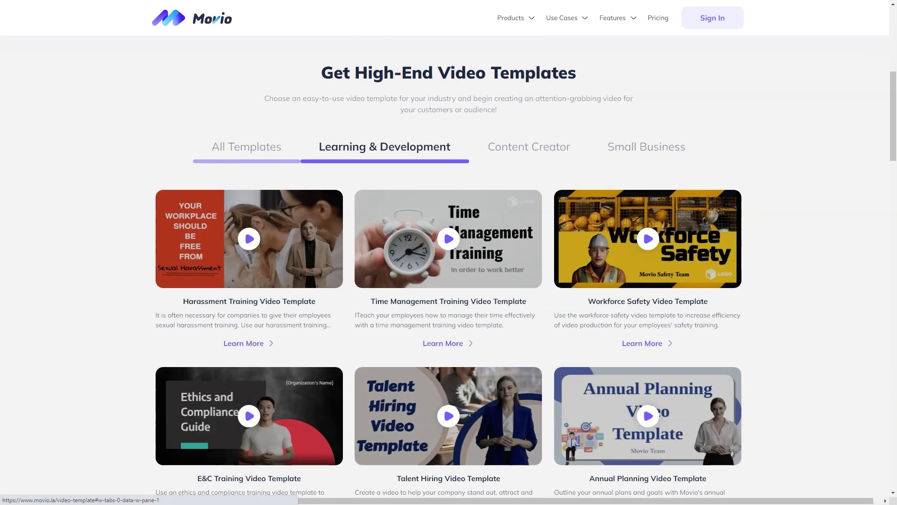
{"action": "left_click", "coordinate": [527, 146]}
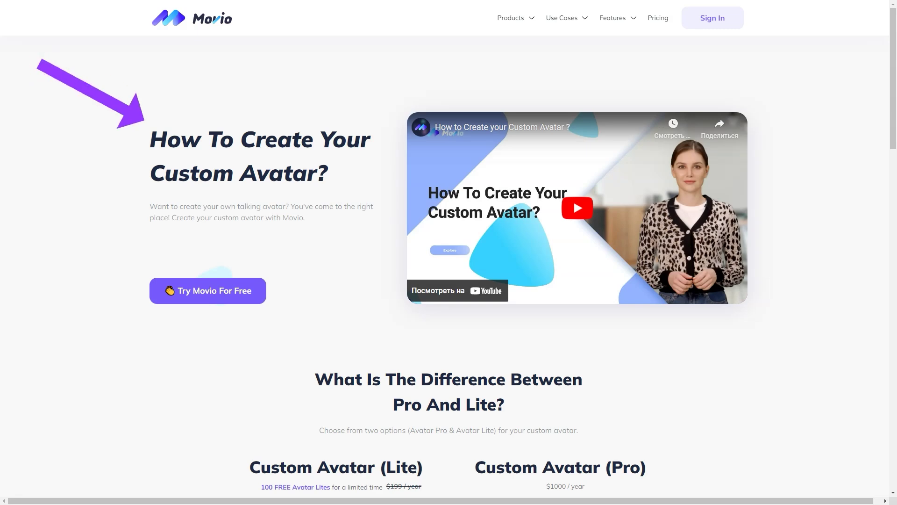
{"action": "scroll", "coordinate": [449, 281], "scroll_direction": "down", "scroll_amount": 5}
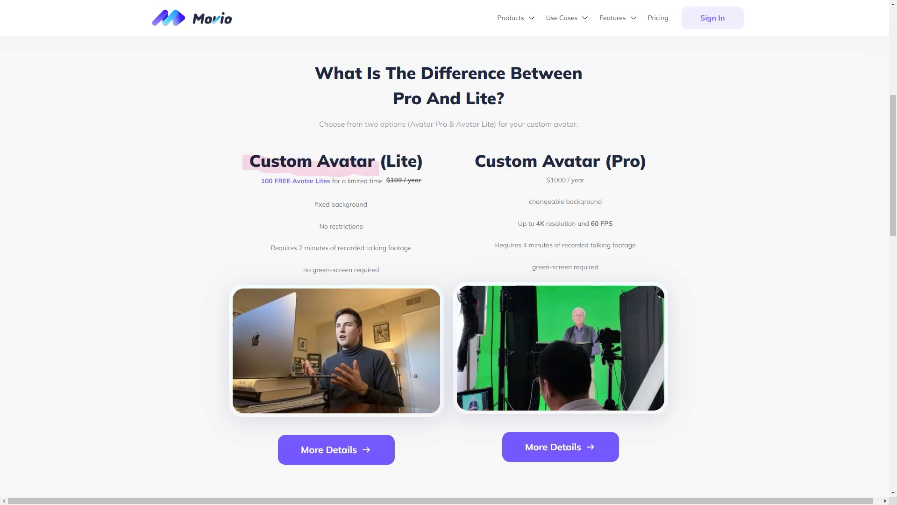
{"action": "scroll", "coordinate": [448, 281], "scroll_direction": "down", "scroll_amount": 1}
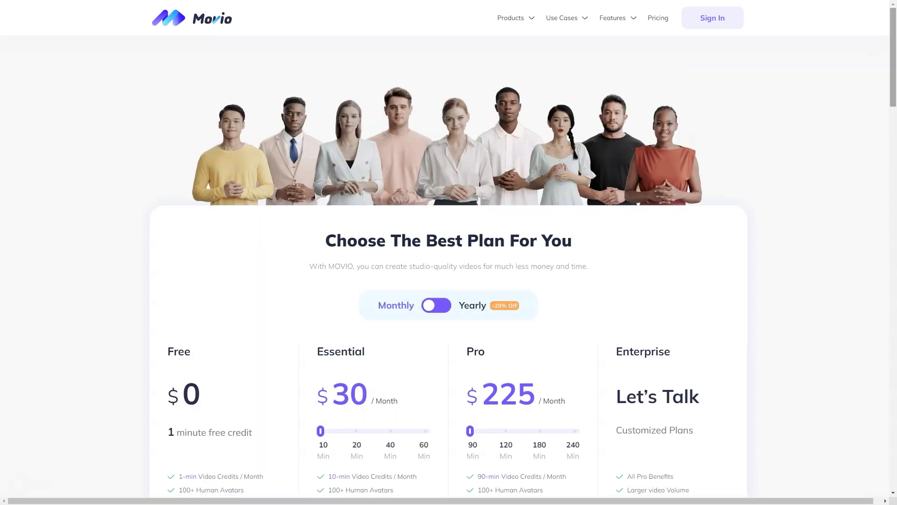
{"action": "scroll", "coordinate": [449, 280], "scroll_direction": "down", "scroll_amount": 3}
{"action": "scroll", "coordinate": [449, 280], "scroll_direction": "down", "scroll_amount": 3}
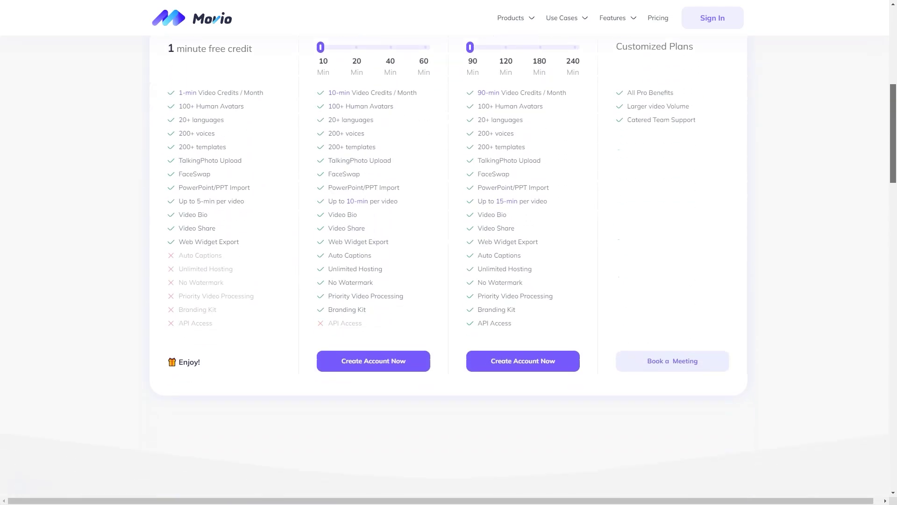
{"action": "scroll", "coordinate": [449, 280], "scroll_direction": "down", "scroll_amount": 3}
{"action": "scroll", "coordinate": [448, 281], "scroll_direction": "down", "scroll_amount": 3}
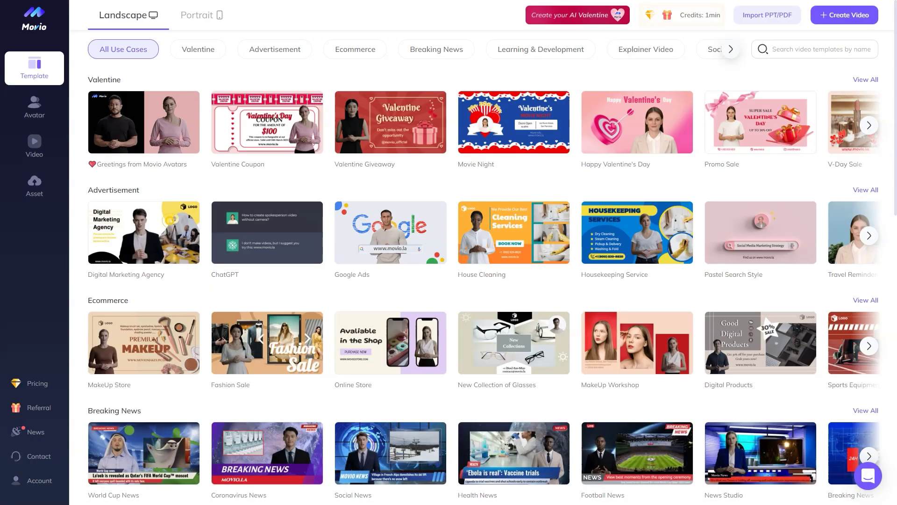
{"action": "scroll", "coordinate": [490, 286], "scroll_direction": "down", "scroll_amount": 3}
{"action": "scroll", "coordinate": [491, 286], "scroll_direction": "down", "scroll_amount": 2}
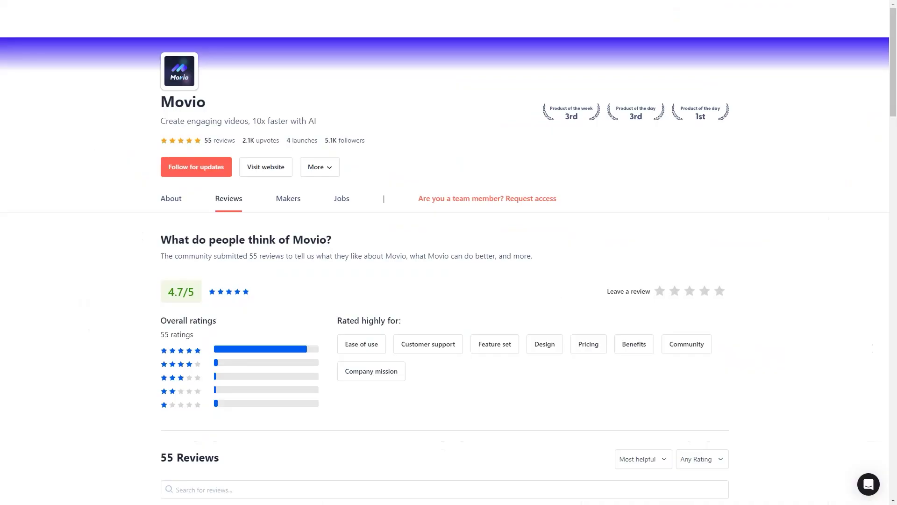
{"action": "scroll", "coordinate": [448, 280], "scroll_direction": "down", "scroll_amount": 4}
{"action": "scroll", "coordinate": [449, 281], "scroll_direction": "down", "scroll_amount": 2}
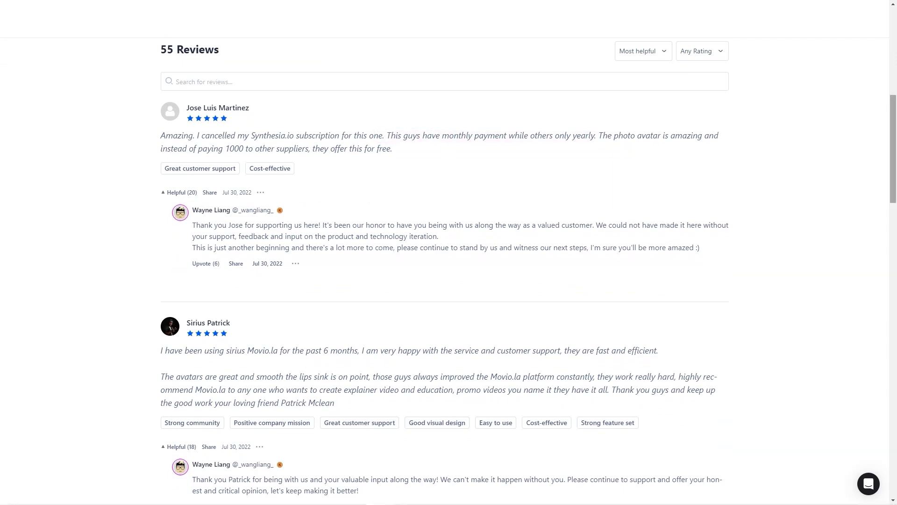
{"action": "scroll", "coordinate": [448, 281], "scroll_direction": "down", "scroll_amount": 3}
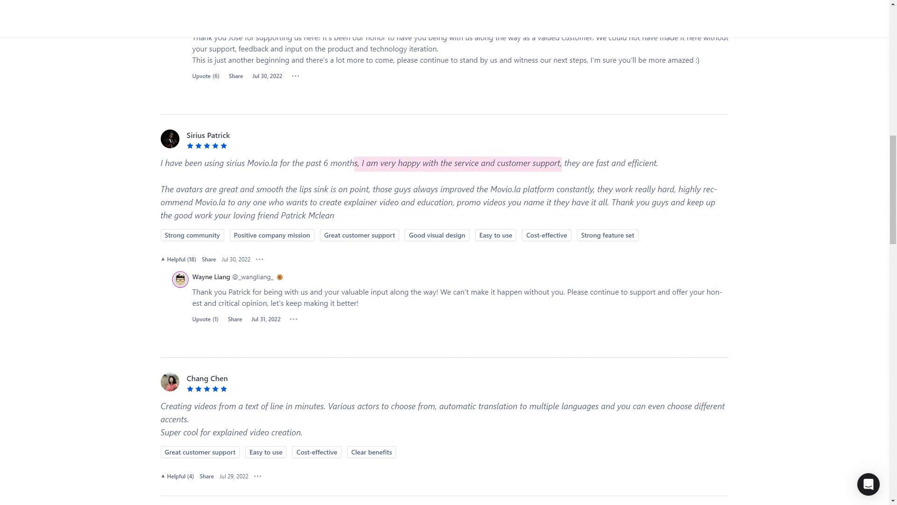
{"action": "scroll", "coordinate": [448, 281], "scroll_direction": "down", "scroll_amount": 4}
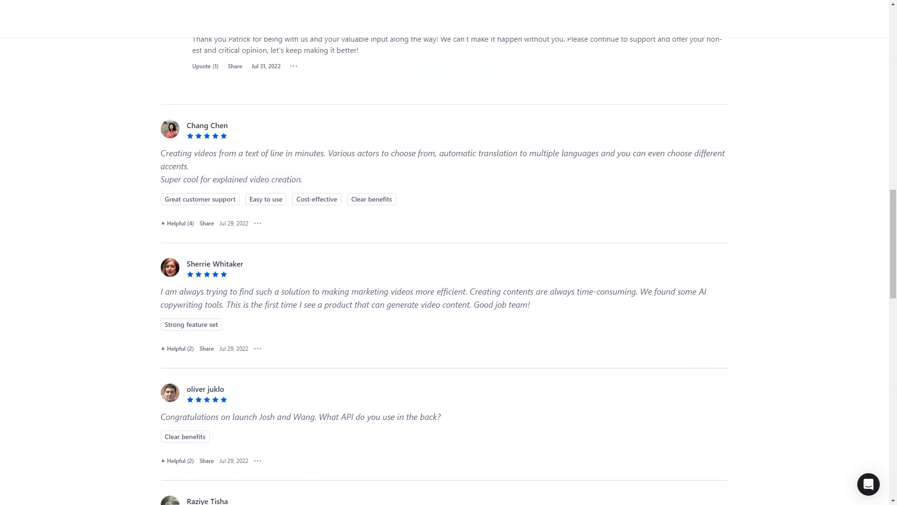
{"action": "scroll", "coordinate": [449, 281], "scroll_direction": "down", "scroll_amount": 4}
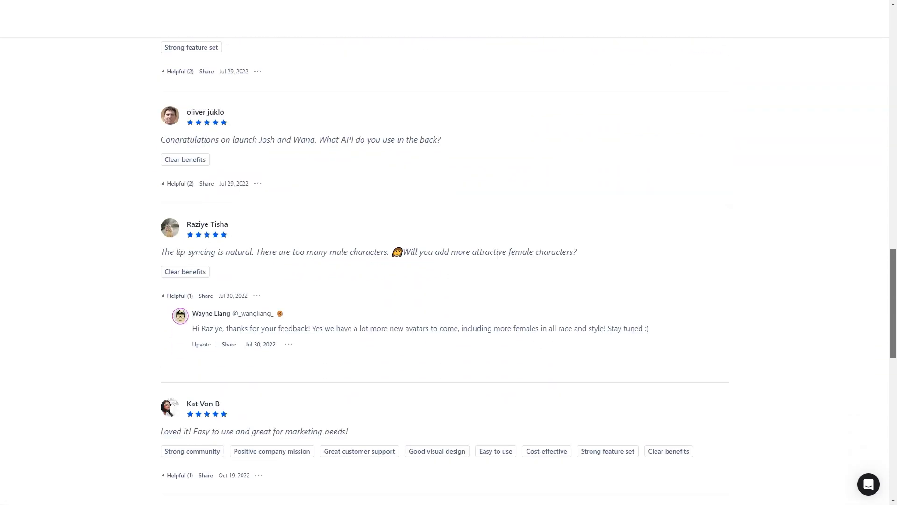
{"action": "scroll", "coordinate": [449, 280], "scroll_direction": "down", "scroll_amount": 2}
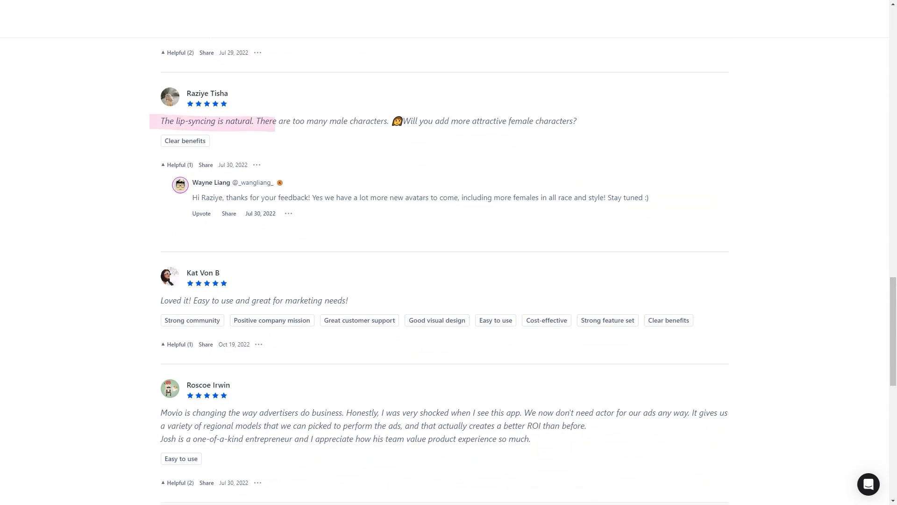
{"action": "scroll", "coordinate": [449, 280], "scroll_direction": "down", "scroll_amount": 3}
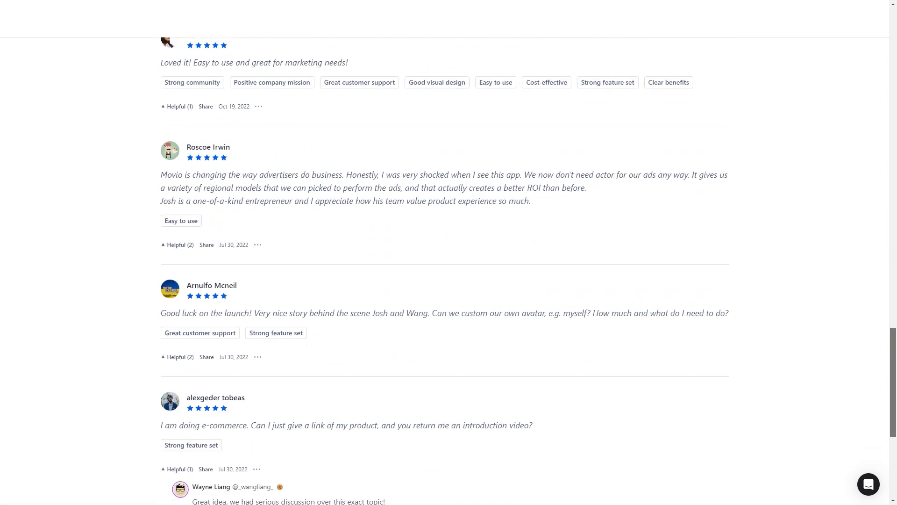
{"action": "scroll", "coordinate": [448, 280], "scroll_direction": "down", "scroll_amount": 1}
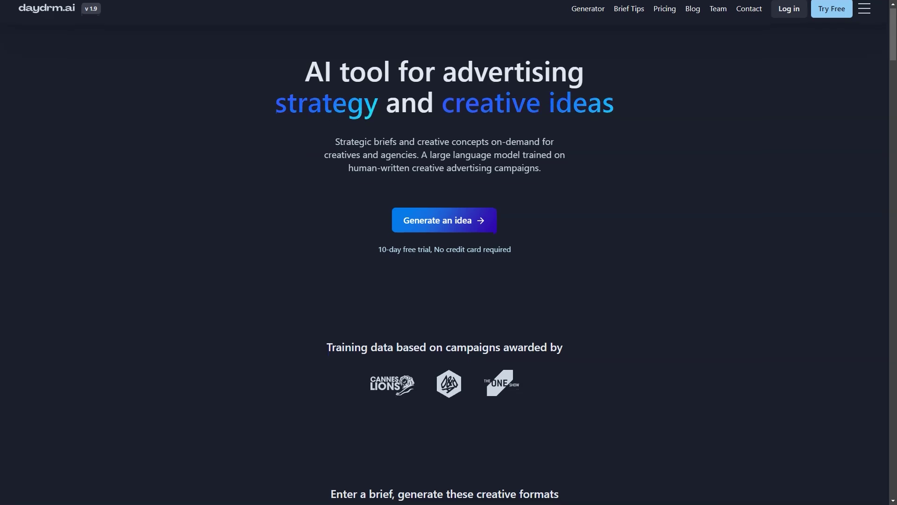
{"action": "scroll", "coordinate": [449, 252], "scroll_direction": "down", "scroll_amount": 1}
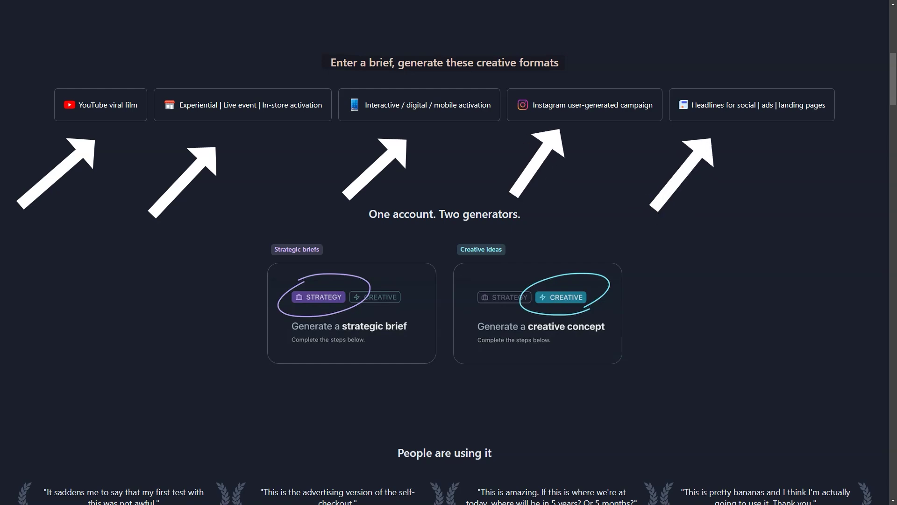
{"action": "scroll", "coordinate": [449, 280], "scroll_direction": "down", "scroll_amount": 2}
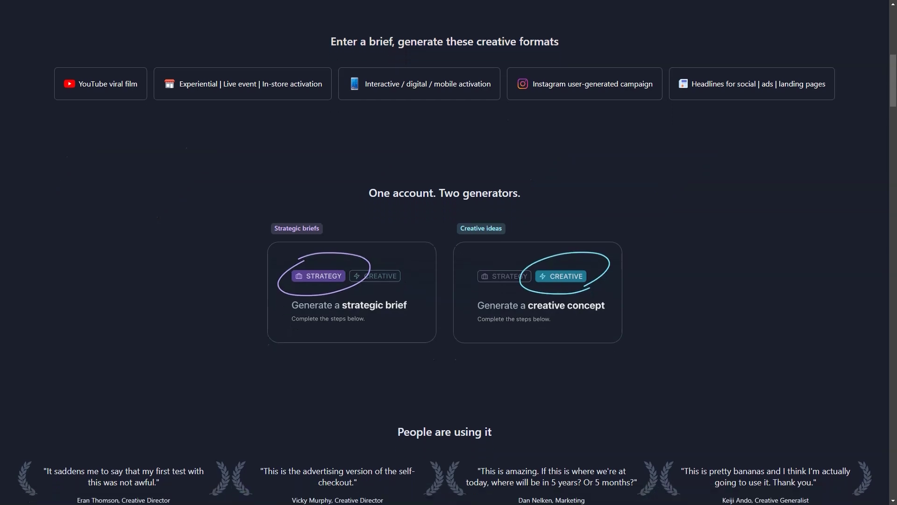
{"action": "scroll", "coordinate": [449, 280], "scroll_direction": "down", "scroll_amount": 1}
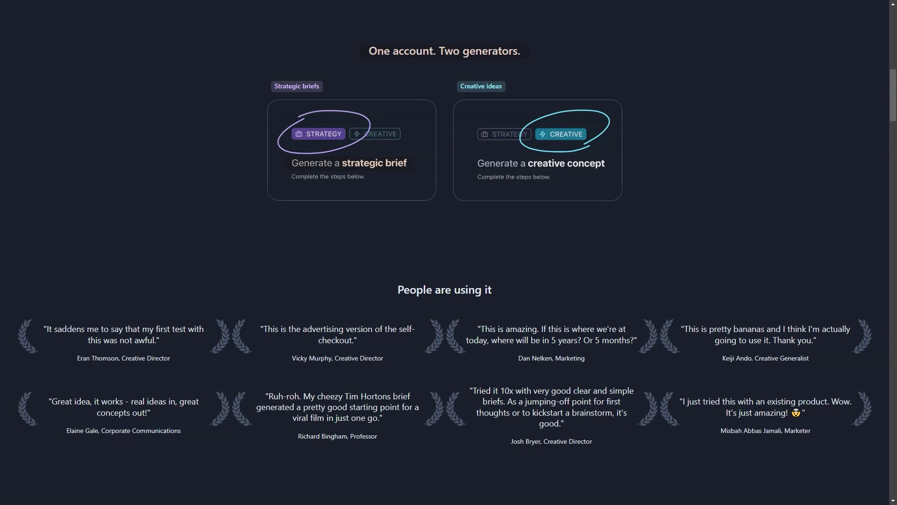
{"action": "scroll", "coordinate": [449, 252], "scroll_direction": "down", "scroll_amount": 3}
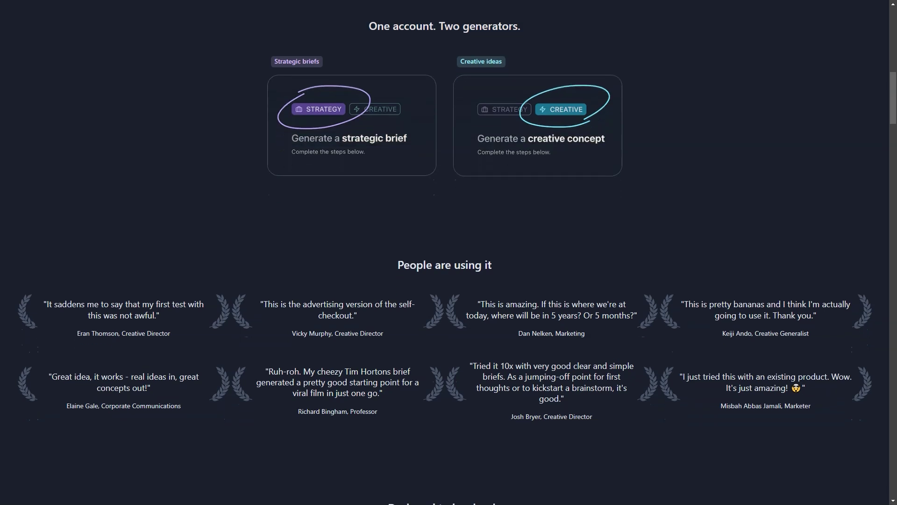
{"action": "scroll", "coordinate": [449, 252], "scroll_direction": "down", "scroll_amount": 1}
{"action": "scroll", "coordinate": [448, 253], "scroll_direction": "down", "scroll_amount": 2}
{"action": "scroll", "coordinate": [449, 253], "scroll_direction": "down", "scroll_amount": 2}
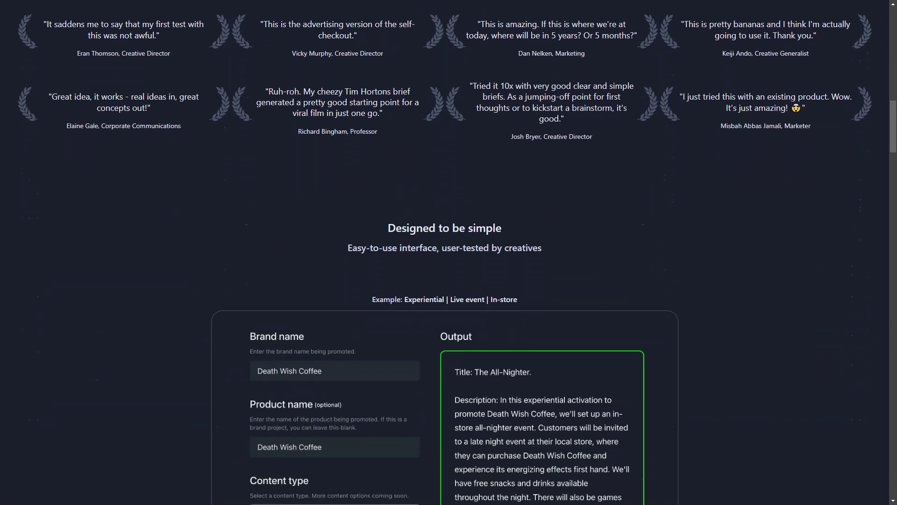
{"action": "scroll", "coordinate": [449, 253], "scroll_direction": "down", "scroll_amount": 3}
{"action": "scroll", "coordinate": [449, 253], "scroll_direction": "down", "scroll_amount": 2}
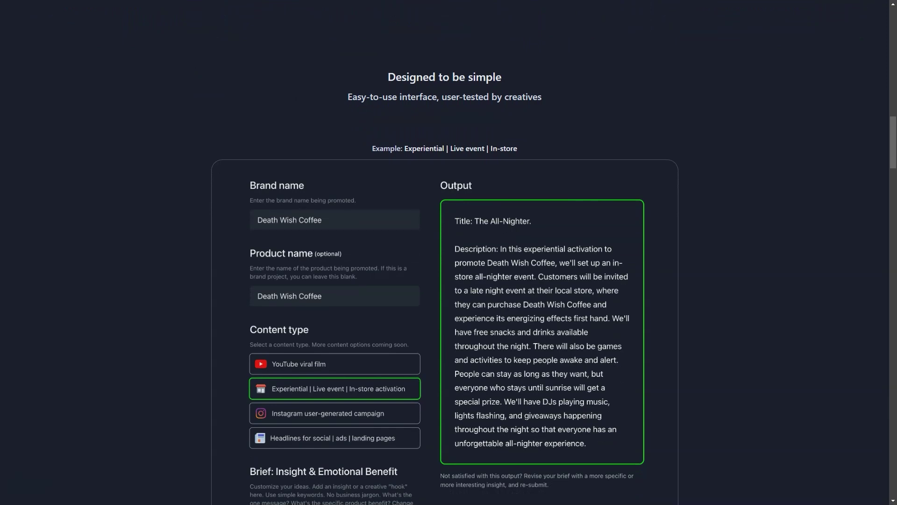
{"action": "scroll", "coordinate": [448, 280], "scroll_direction": "down", "scroll_amount": 1}
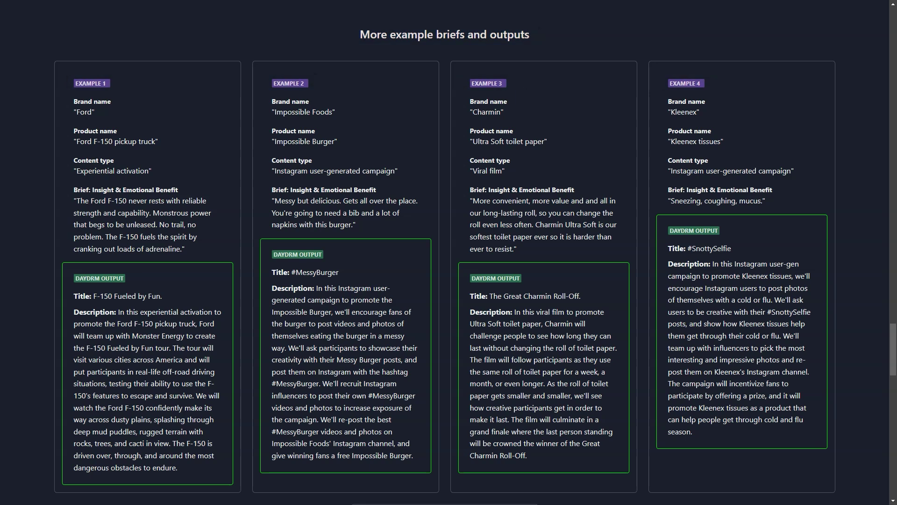
{"action": "scroll", "coordinate": [449, 280], "scroll_direction": "down", "scroll_amount": 1}
{"action": "scroll", "coordinate": [449, 281], "scroll_direction": "down", "scroll_amount": 2}
{"action": "scroll", "coordinate": [449, 281], "scroll_direction": "down", "scroll_amount": 2}
{"action": "scroll", "coordinate": [449, 280], "scroll_direction": "down", "scroll_amount": 1}
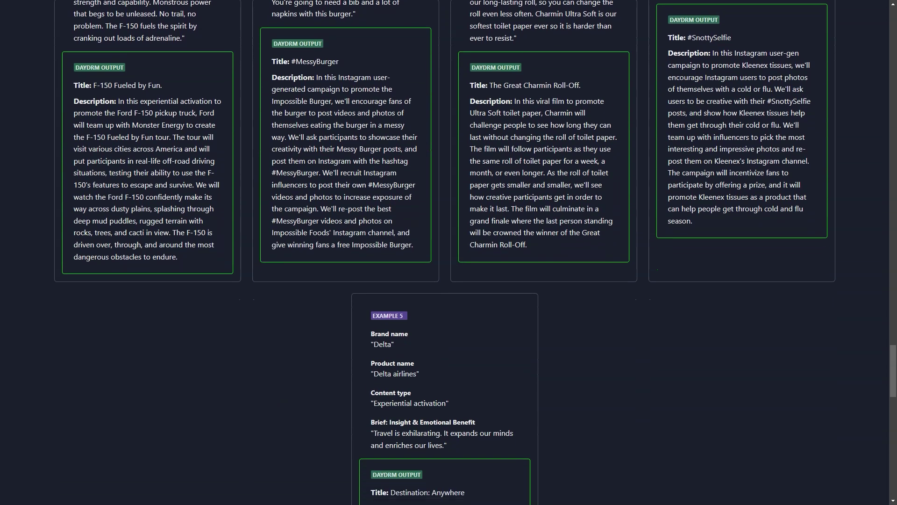
{"action": "scroll", "coordinate": [448, 281], "scroll_direction": "down", "scroll_amount": 1}
{"action": "scroll", "coordinate": [449, 280], "scroll_direction": "down", "scroll_amount": 1}
{"action": "scroll", "coordinate": [448, 281], "scroll_direction": "down", "scroll_amount": 1}
{"action": "scroll", "coordinate": [449, 281], "scroll_direction": "down", "scroll_amount": 1}
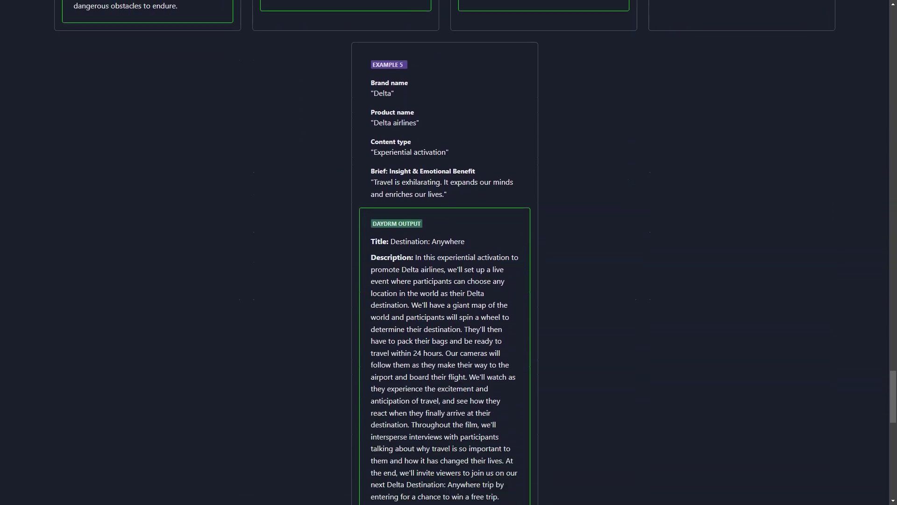
{"action": "scroll", "coordinate": [449, 280], "scroll_direction": "down", "scroll_amount": 1}
{"action": "scroll", "coordinate": [449, 280], "scroll_direction": "down", "scroll_amount": 1}
{"action": "scroll", "coordinate": [448, 280], "scroll_direction": "down", "scroll_amount": 1}
{"action": "scroll", "coordinate": [449, 280], "scroll_direction": "down", "scroll_amount": 1}
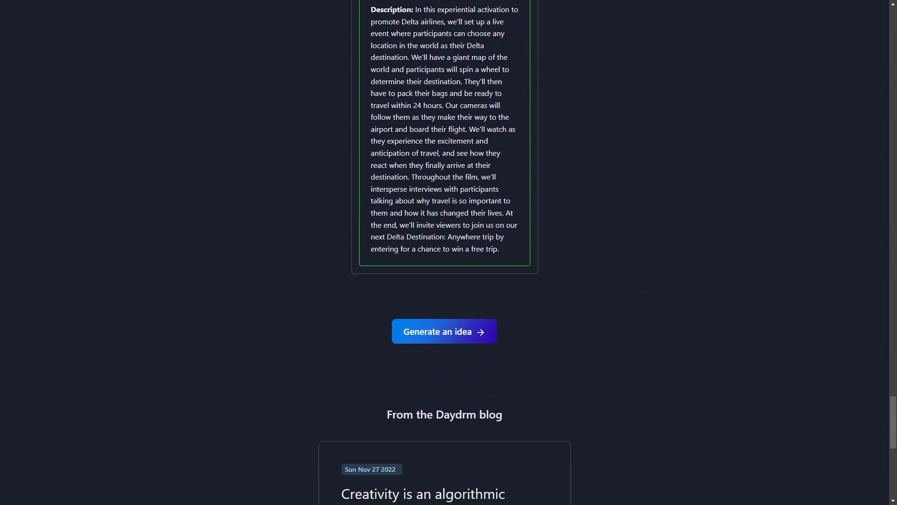
{"action": "scroll", "coordinate": [448, 281], "scroll_direction": "down", "scroll_amount": 1}
{"action": "scroll", "coordinate": [449, 280], "scroll_direction": "down", "scroll_amount": 1}
{"action": "scroll", "coordinate": [448, 280], "scroll_direction": "down", "scroll_amount": 1}
{"action": "scroll", "coordinate": [449, 281], "scroll_direction": "down", "scroll_amount": 1}
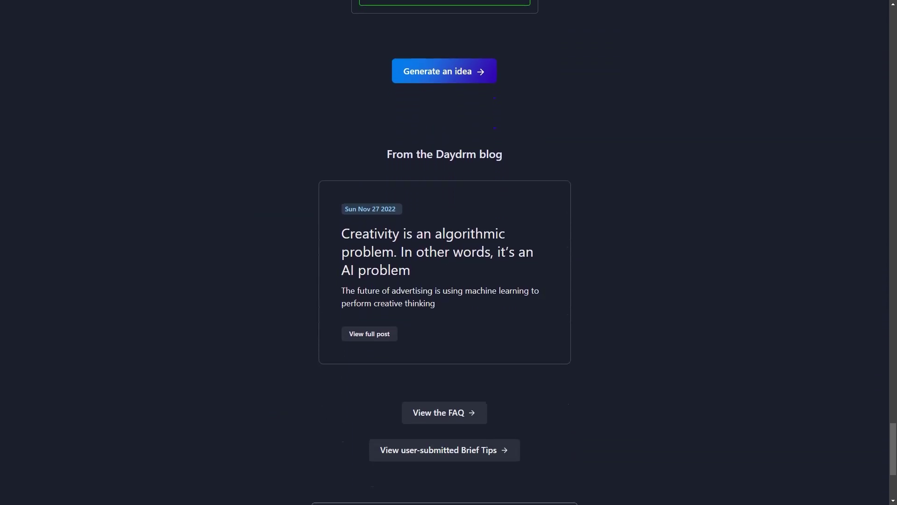
{"action": "scroll", "coordinate": [448, 280], "scroll_direction": "down", "scroll_amount": 1}
{"action": "scroll", "coordinate": [449, 281], "scroll_direction": "down", "scroll_amount": 1}
{"action": "scroll", "coordinate": [448, 280], "scroll_direction": "down", "scroll_amount": 1}
{"action": "scroll", "coordinate": [449, 281], "scroll_direction": "down", "scroll_amount": 1}
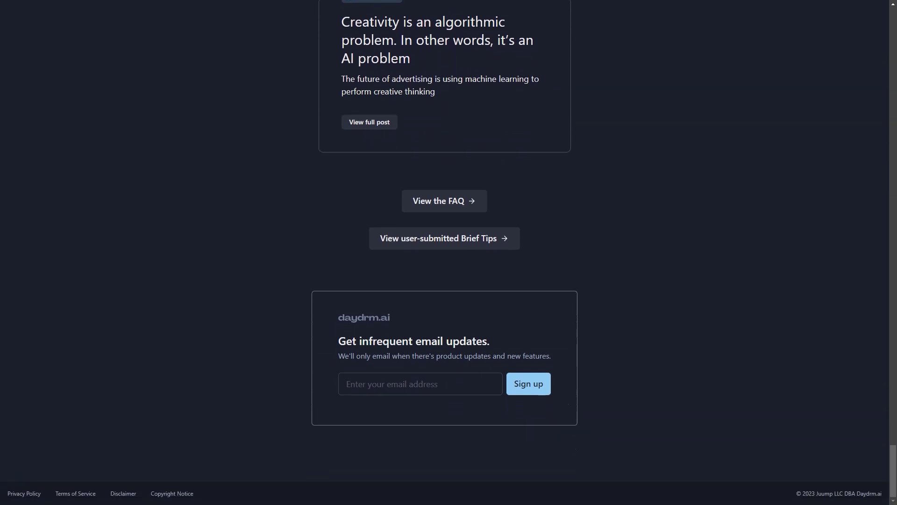
Expand the user-submitted brief tips in Daydrm.ai's Tips section.
{"action": "left_click", "coordinate": [443, 238]}
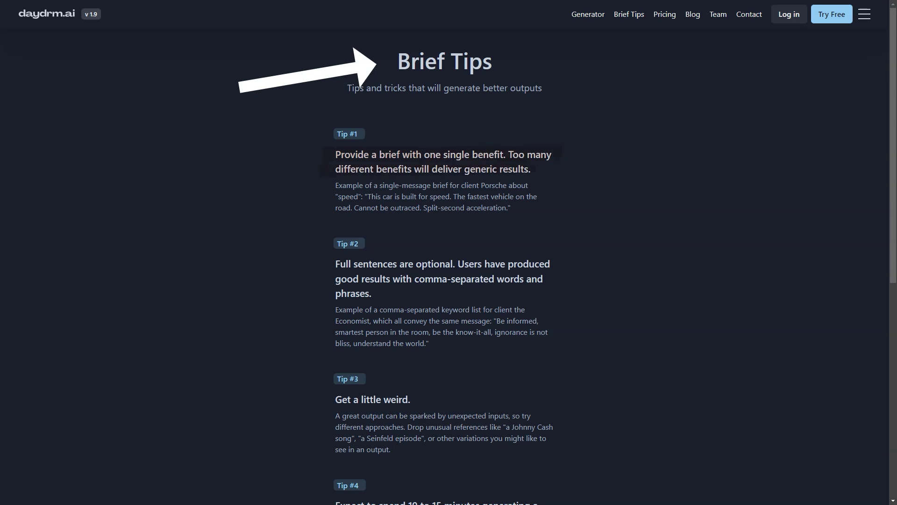
{"action": "scroll", "coordinate": [449, 252], "scroll_direction": "down", "scroll_amount": 2}
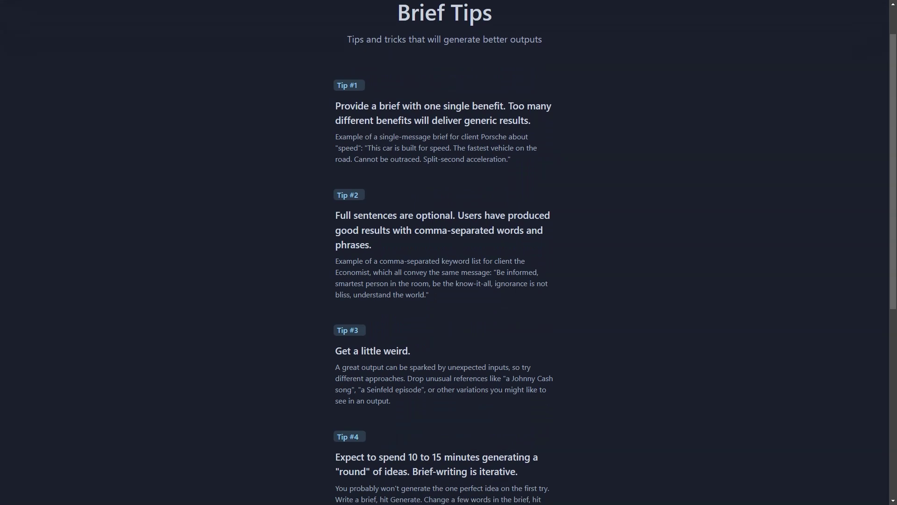
{"action": "scroll", "coordinate": [448, 252], "scroll_direction": "down", "scroll_amount": 2}
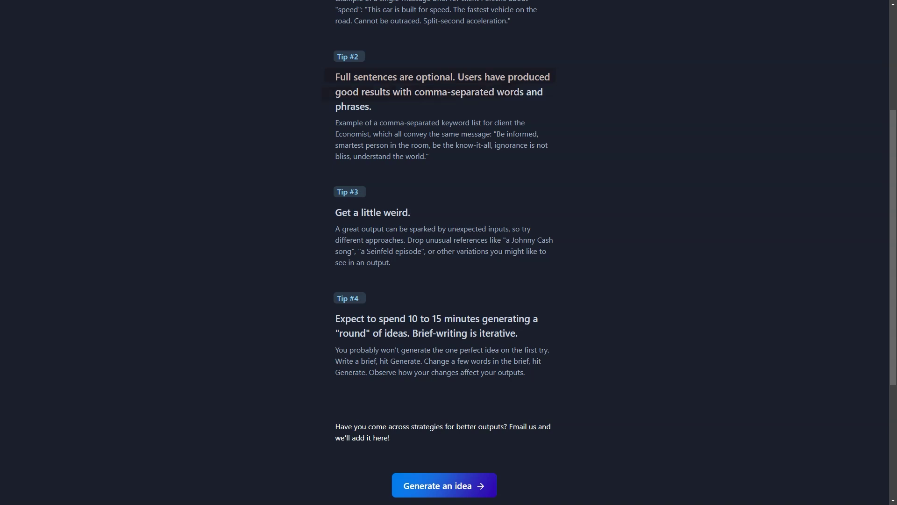
{"action": "scroll", "coordinate": [449, 253], "scroll_direction": "down", "scroll_amount": 3}
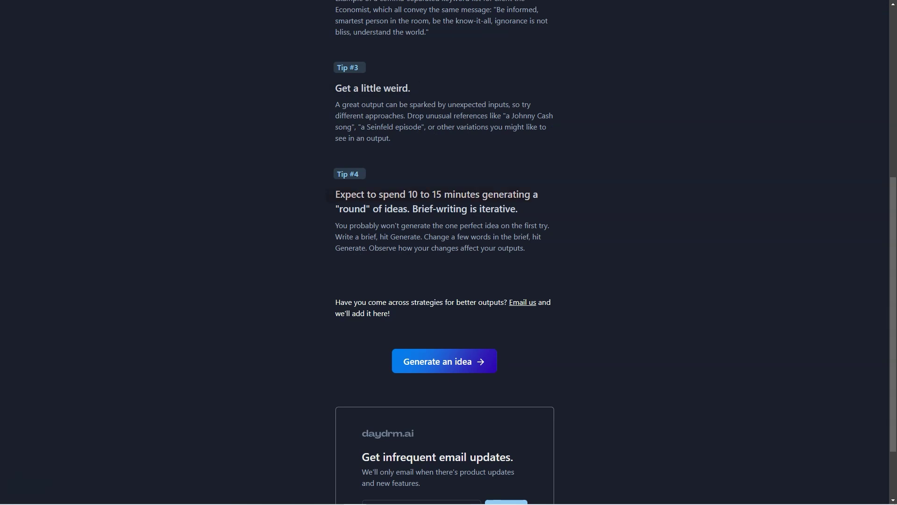
{"action": "scroll", "coordinate": [449, 253], "scroll_direction": "down", "scroll_amount": 2}
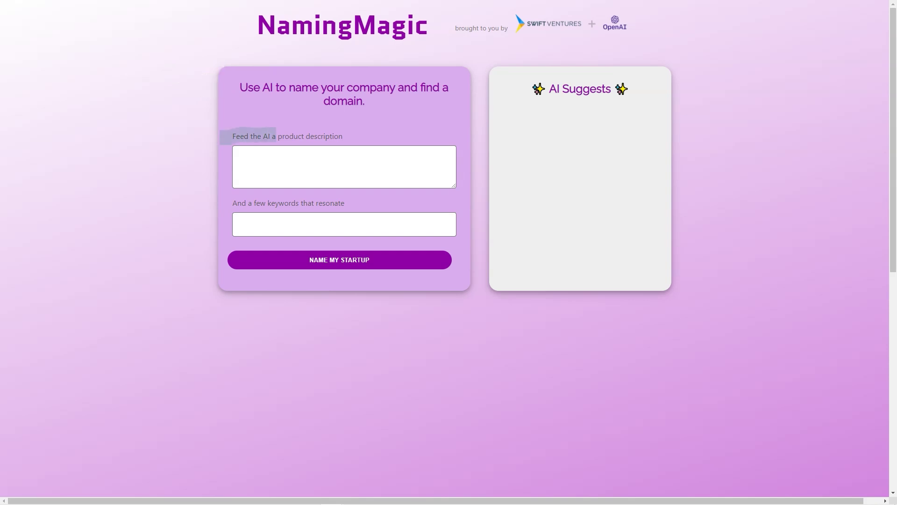
{"action": "type", "text": "FOOD FOR ANIMAL, CLOTHING FOR ANIMAL, FURNITURE FOR ANIMAL"}
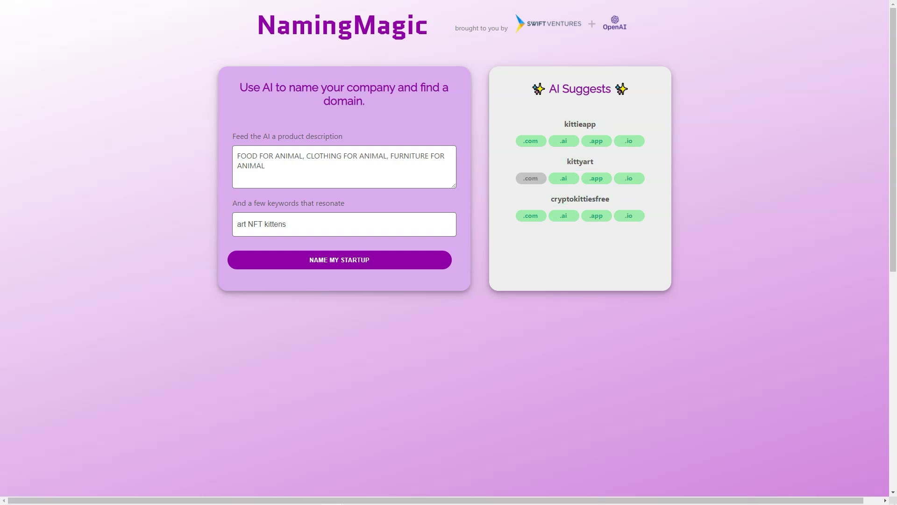
{"action": "scroll", "coordinate": [449, 253], "scroll_direction": "down", "scroll_amount": 1}
{"action": "scroll", "coordinate": [449, 252], "scroll_direction": "down", "scroll_amount": 1}
{"action": "scroll", "coordinate": [449, 253], "scroll_direction": "down", "scroll_amount": 1}
{"action": "scroll", "coordinate": [448, 253], "scroll_direction": "down", "scroll_amount": 1}
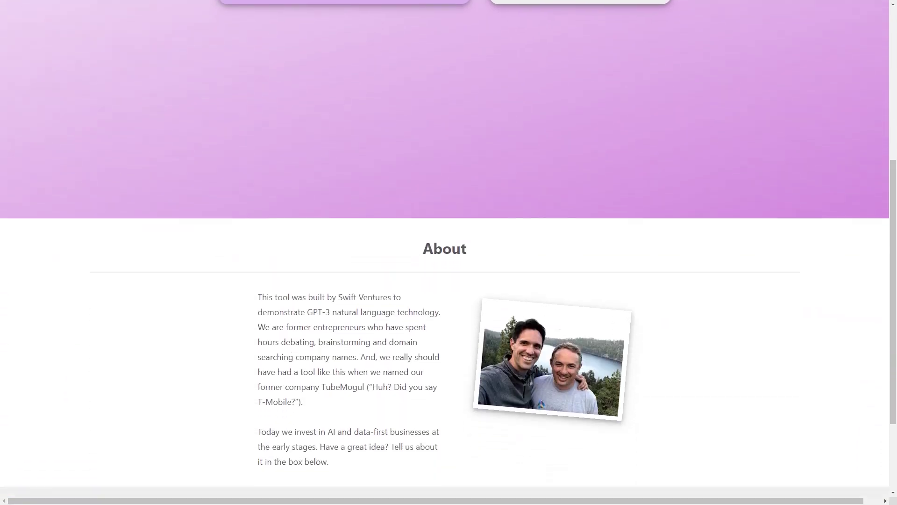
{"action": "scroll", "coordinate": [449, 252], "scroll_direction": "down", "scroll_amount": 2}
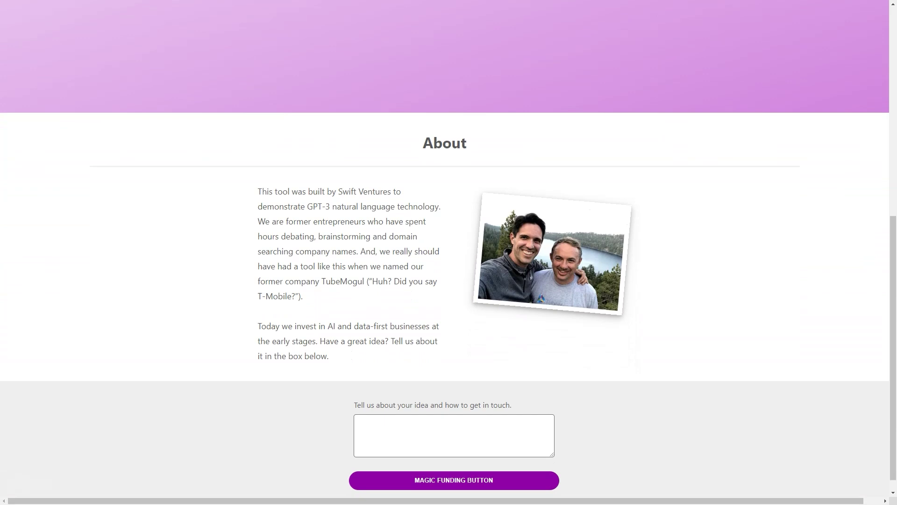
{"action": "scroll", "coordinate": [449, 252], "scroll_direction": "down", "scroll_amount": 1}
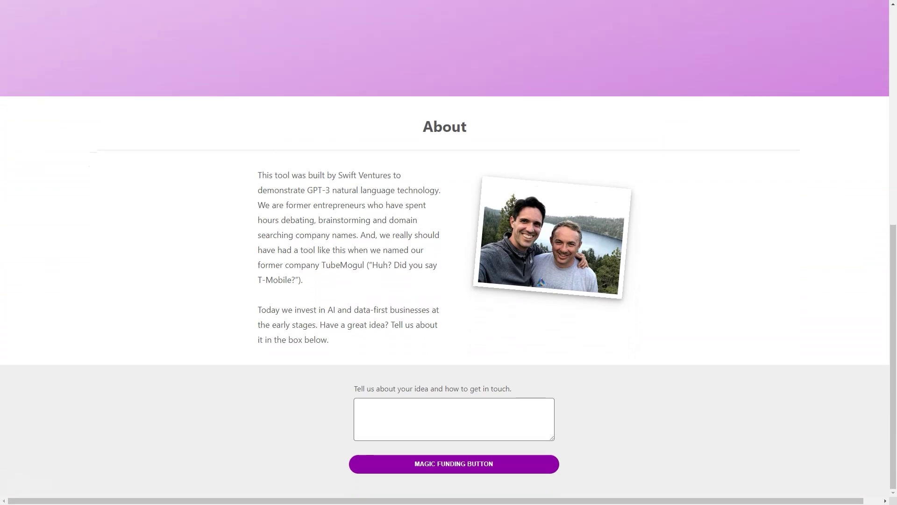
Jump back to the naming form at the top of the NamingMagic page, twice, ending on the empty form.
{"action": "key", "text": "Home"}
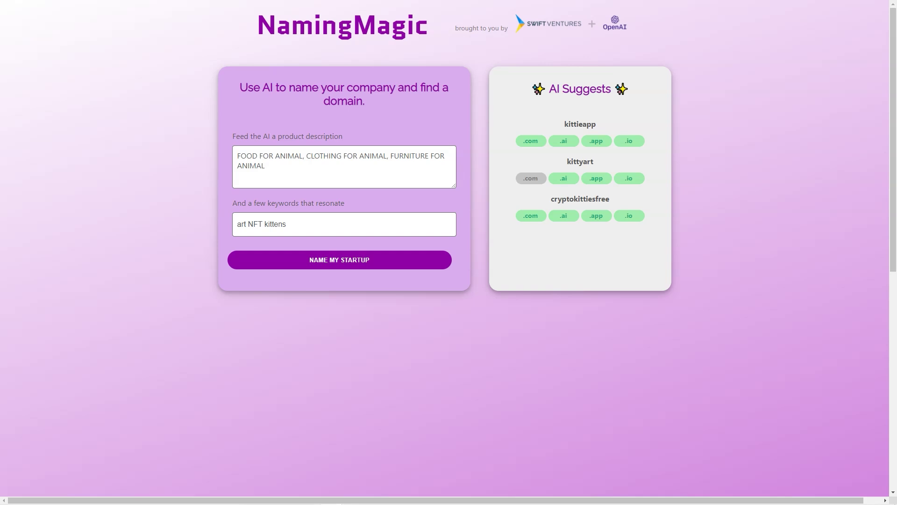
{"action": "scroll", "coordinate": [448, 252], "scroll_direction": "down", "scroll_amount": 1}
{"action": "scroll", "coordinate": [449, 252], "scroll_direction": "down", "scroll_amount": 1}
{"action": "scroll", "coordinate": [449, 253], "scroll_direction": "down", "scroll_amount": 1}
{"action": "scroll", "coordinate": [448, 253], "scroll_direction": "down", "scroll_amount": 1}
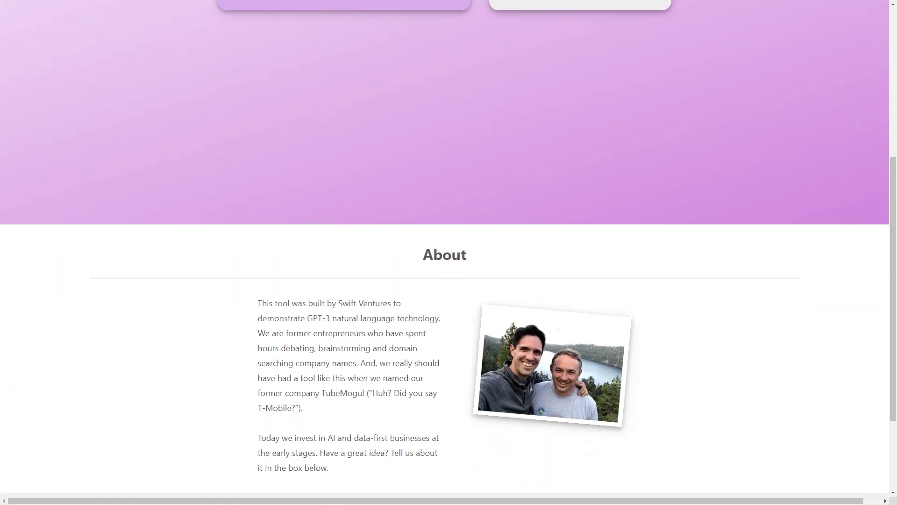
{"action": "scroll", "coordinate": [449, 253], "scroll_direction": "down", "scroll_amount": 2}
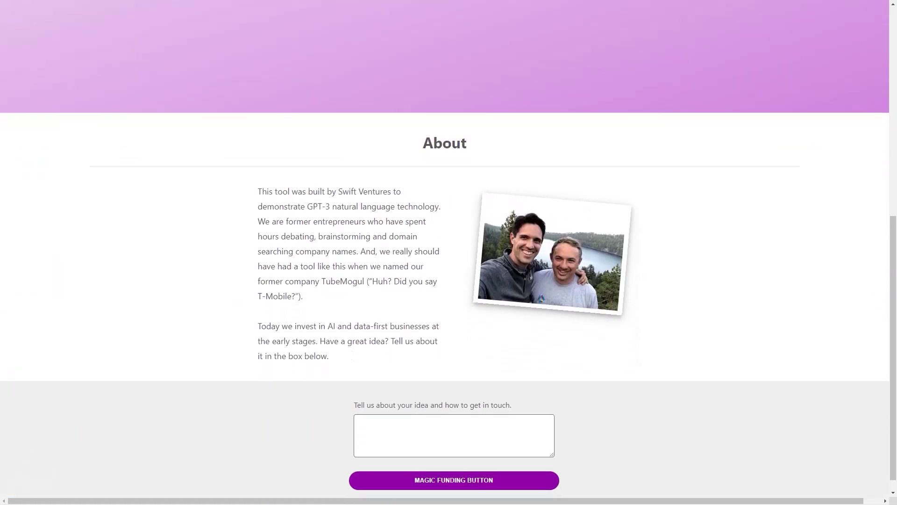
{"action": "scroll", "coordinate": [449, 252], "scroll_direction": "down", "scroll_amount": 1}
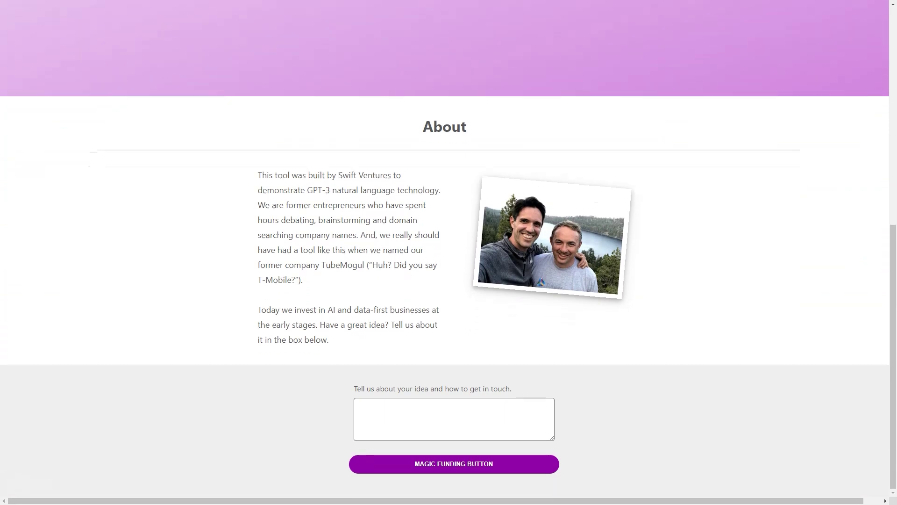
{"action": "key", "text": "Home"}
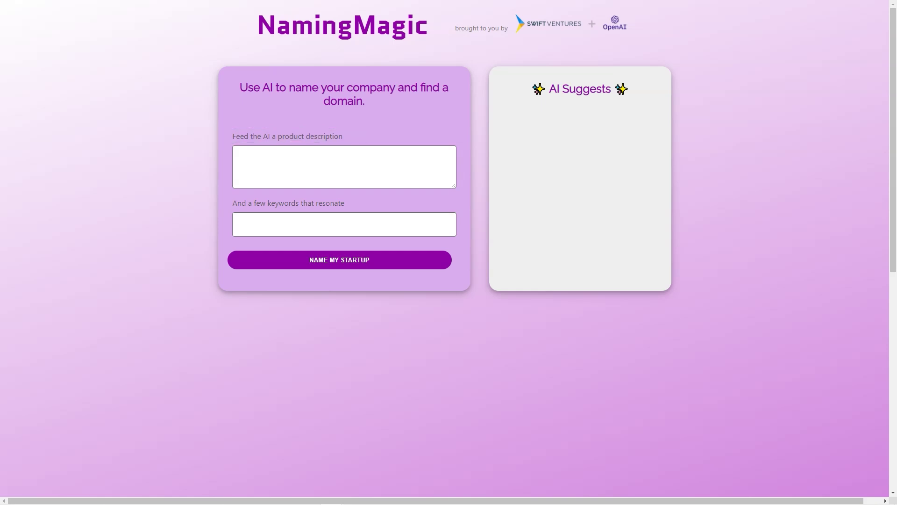
{"action": "type", "text": "FOOD FOR ANIMAL, CLOTHING FOR ANIMAL, FURNITURE FOR ANIMAL"}
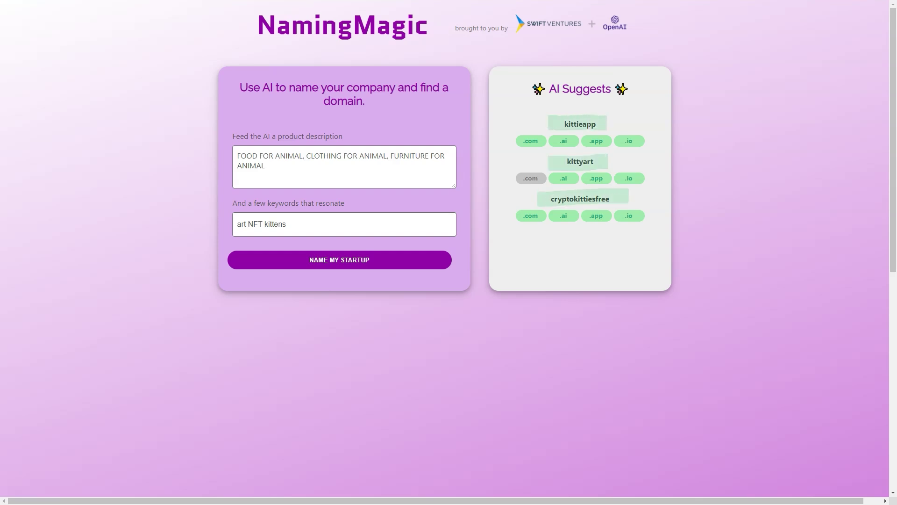
{"action": "scroll", "coordinate": [449, 252], "scroll_direction": "down", "scroll_amount": 3}
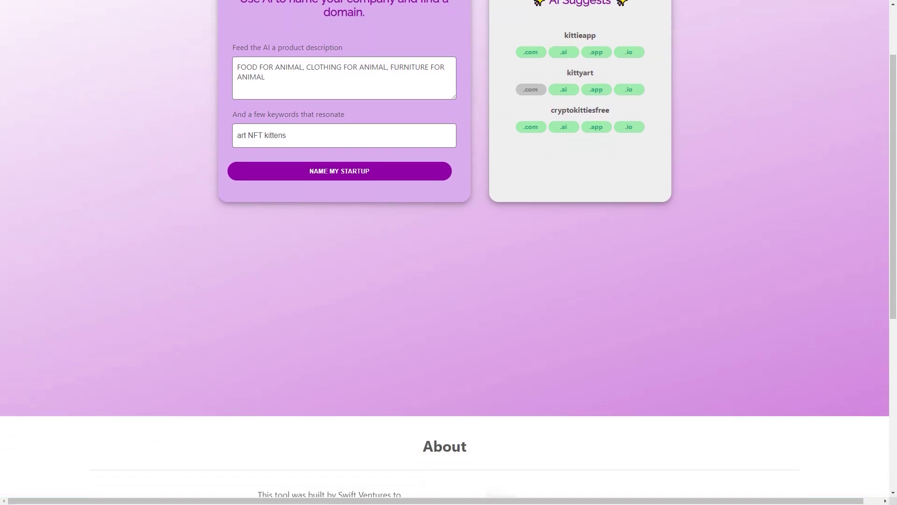
{"action": "scroll", "coordinate": [449, 305], "scroll_direction": "down", "scroll_amount": 2}
{"action": "scroll", "coordinate": [449, 305], "scroll_direction": "down", "scroll_amount": 1}
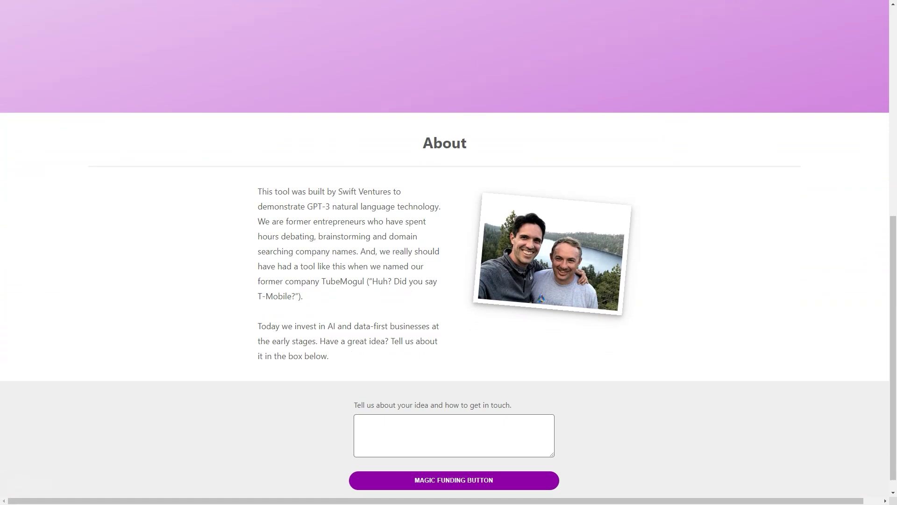
{"action": "scroll", "coordinate": [449, 292], "scroll_direction": "down", "scroll_amount": 1}
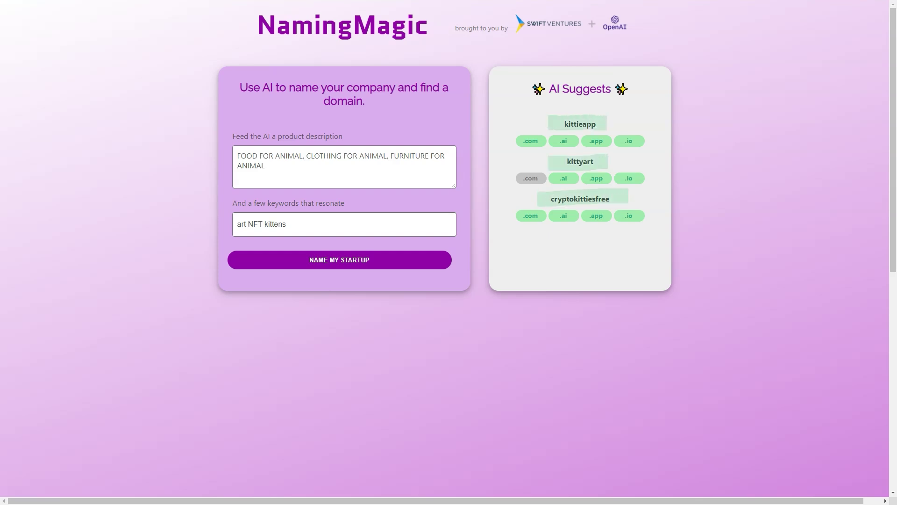
{"action": "scroll", "coordinate": [448, 252], "scroll_direction": "down", "scroll_amount": 3}
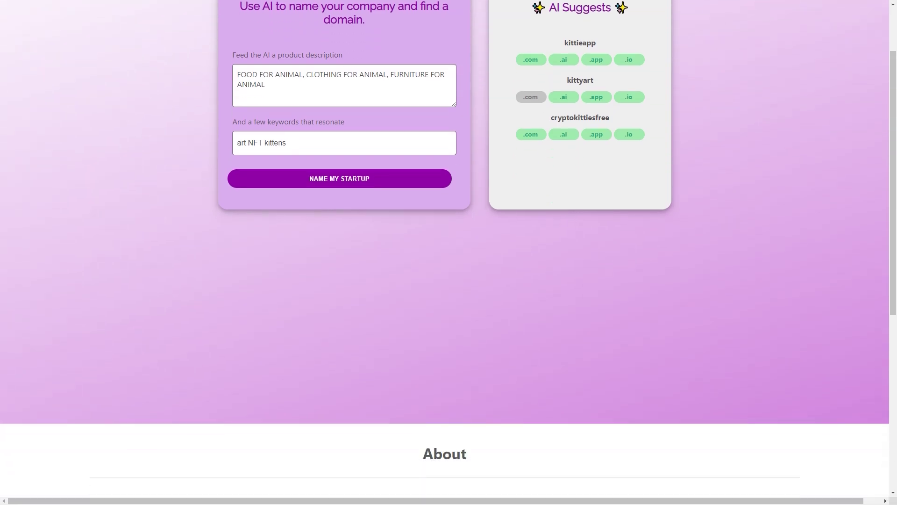
{"action": "scroll", "coordinate": [448, 253], "scroll_direction": "down", "scroll_amount": 3}
{"action": "scroll", "coordinate": [449, 252], "scroll_direction": "down", "scroll_amount": 2}
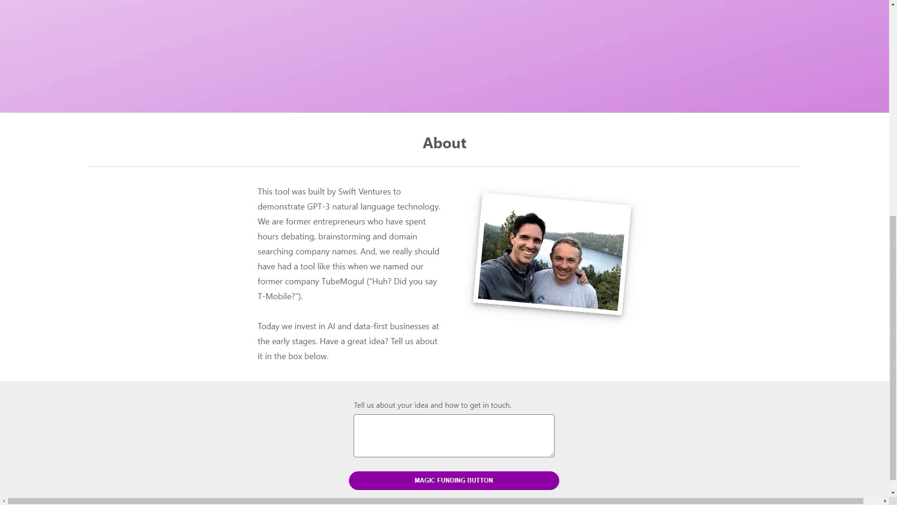
{"action": "scroll", "coordinate": [449, 281], "scroll_direction": "down", "scroll_amount": 1}
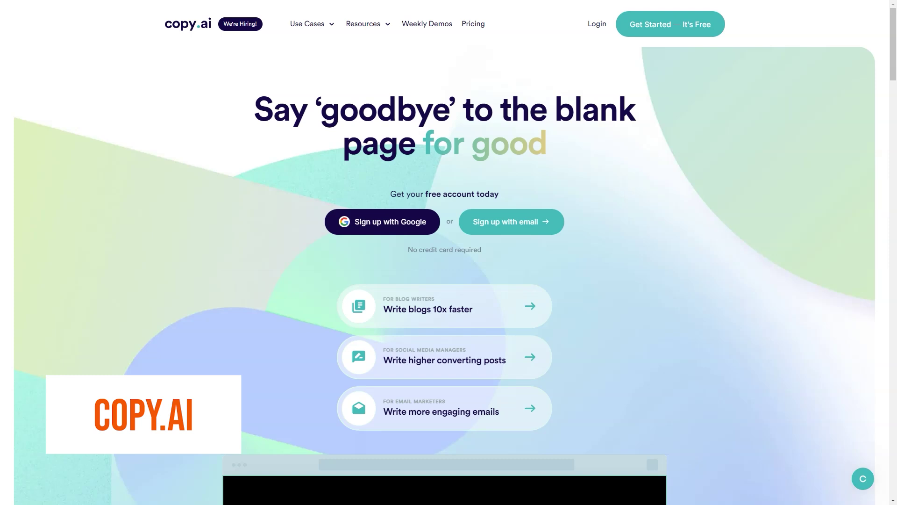
{"action": "scroll", "coordinate": [449, 281], "scroll_direction": "down", "scroll_amount": 1}
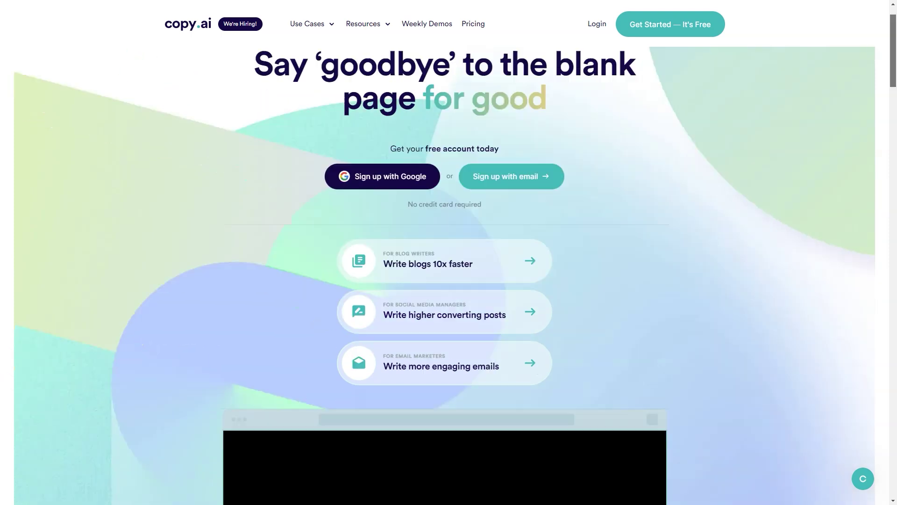
{"action": "scroll", "coordinate": [449, 280], "scroll_direction": "down", "scroll_amount": 2}
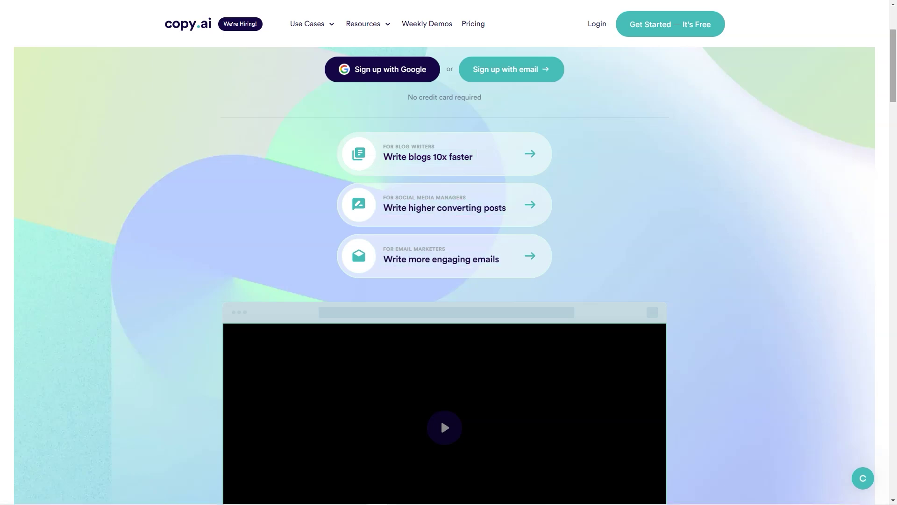
{"action": "scroll", "coordinate": [441, 419], "scroll_direction": "down", "scroll_amount": 10}
{"action": "scroll", "coordinate": [441, 419], "scroll_direction": "down", "scroll_amount": 2}
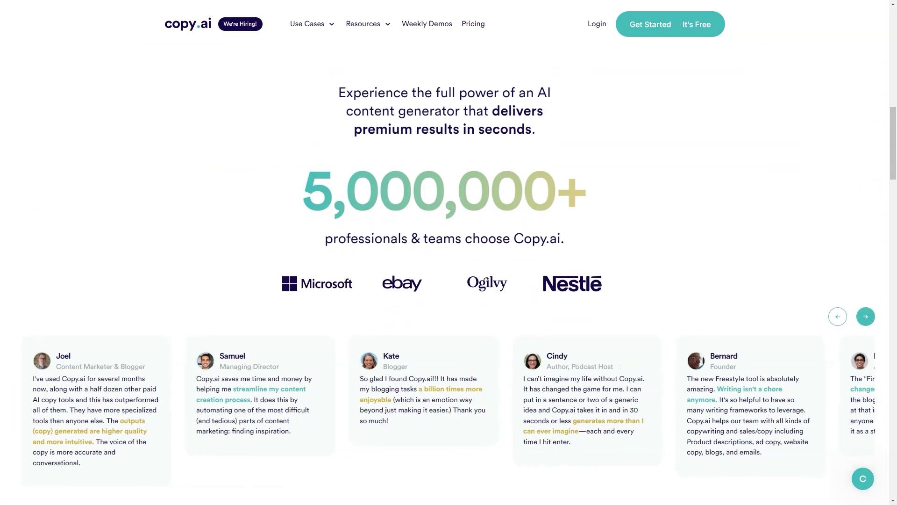
{"action": "scroll", "coordinate": [449, 280], "scroll_direction": "down", "scroll_amount": 3}
{"action": "scroll", "coordinate": [449, 280], "scroll_direction": "down", "scroll_amount": 4}
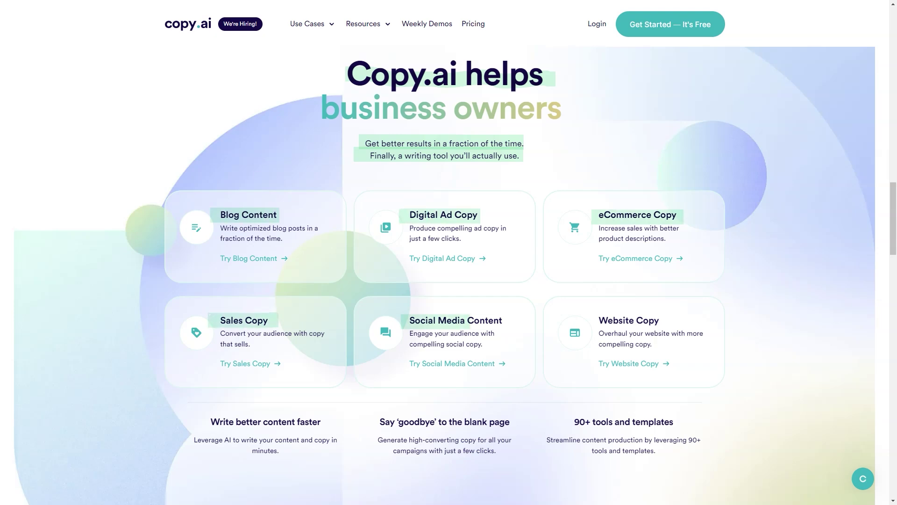
{"action": "scroll", "coordinate": [449, 280], "scroll_direction": "down", "scroll_amount": 3}
{"action": "scroll", "coordinate": [448, 275], "scroll_direction": "down", "scroll_amount": 2}
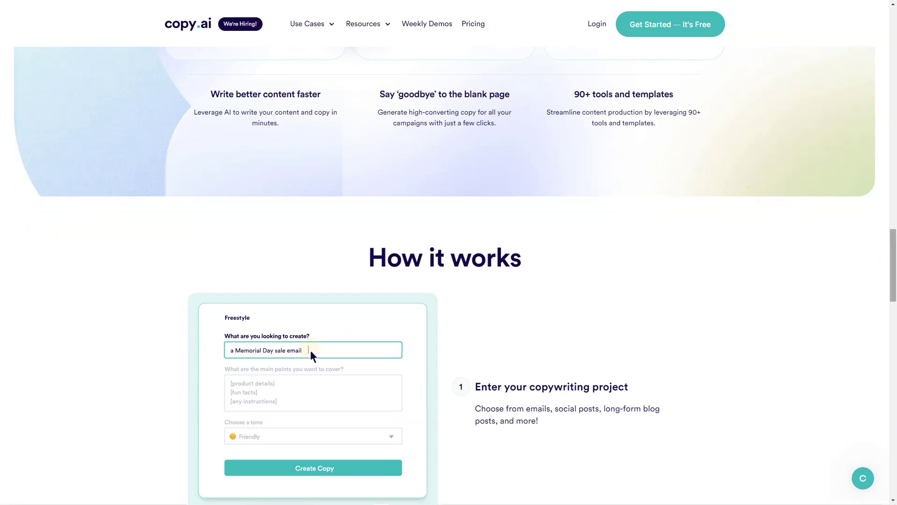
{"action": "scroll", "coordinate": [448, 280], "scroll_direction": "down", "scroll_amount": 2}
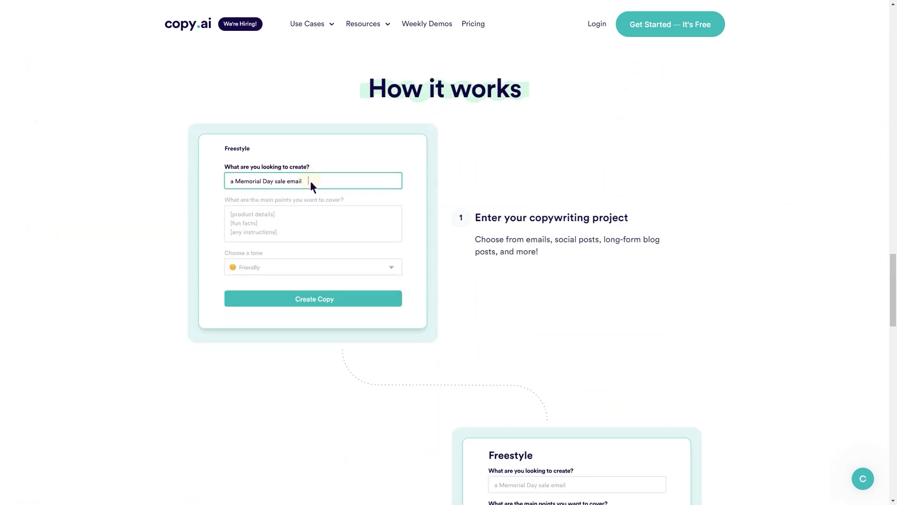
{"action": "scroll", "coordinate": [449, 281], "scroll_direction": "down", "scroll_amount": 4}
{"action": "scroll", "coordinate": [449, 280], "scroll_direction": "down", "scroll_amount": 4}
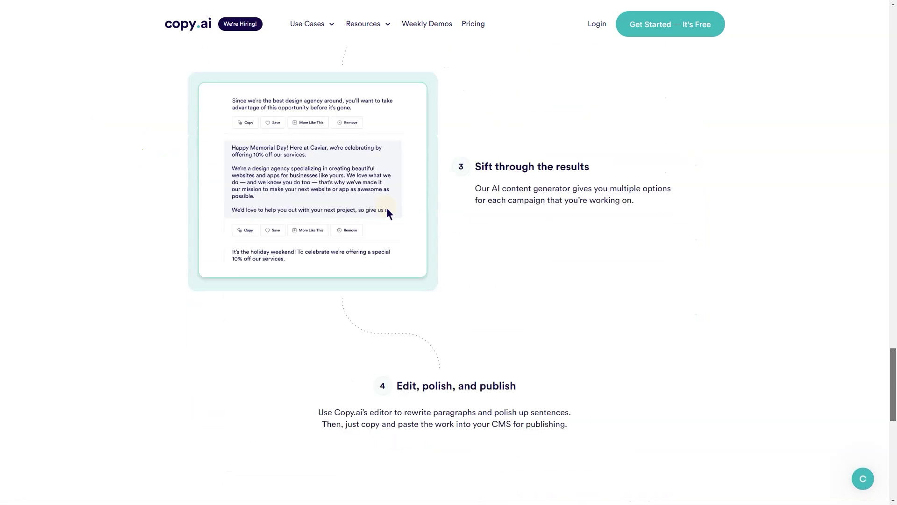
{"action": "scroll", "coordinate": [448, 281], "scroll_direction": "down", "scroll_amount": 4}
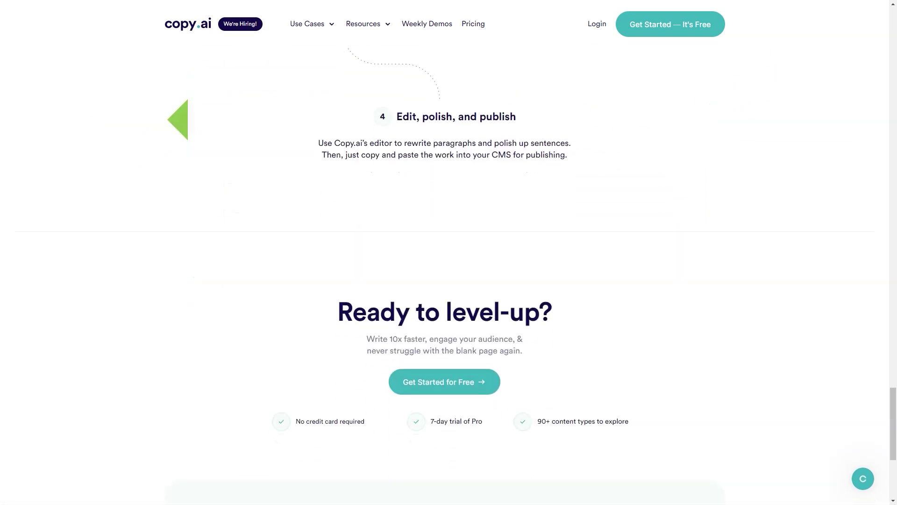
{"action": "scroll", "coordinate": [448, 280], "scroll_direction": "down", "scroll_amount": 4}
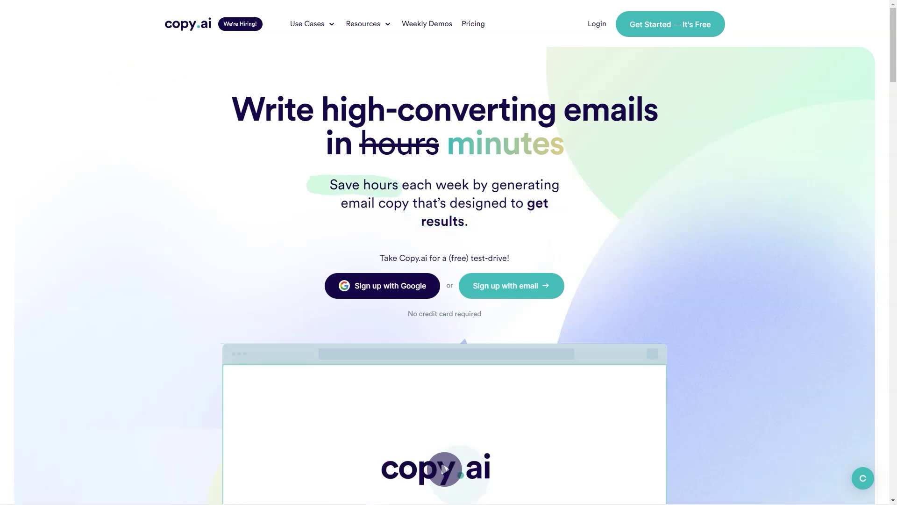
{"action": "scroll", "coordinate": [449, 281], "scroll_direction": "down", "scroll_amount": 8}
{"action": "scroll", "coordinate": [449, 280], "scroll_direction": "down", "scroll_amount": 3}
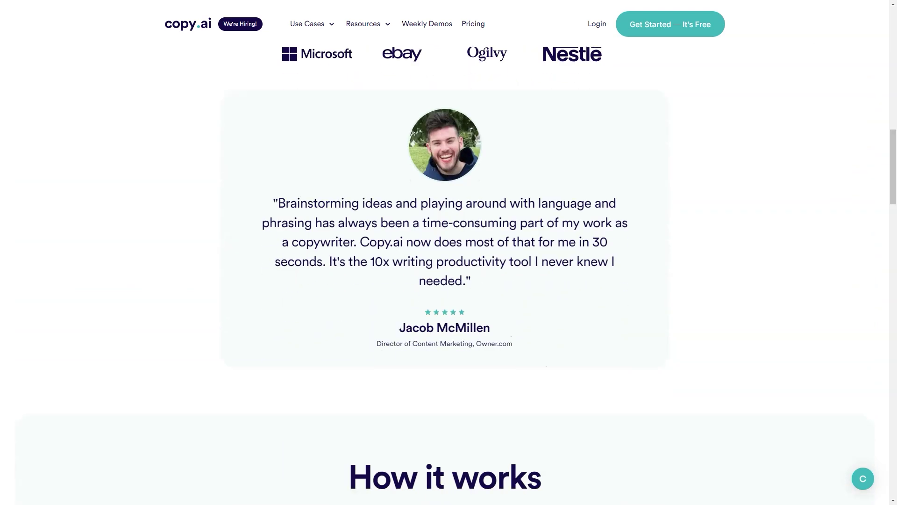
{"action": "scroll", "coordinate": [448, 281], "scroll_direction": "down", "scroll_amount": 4}
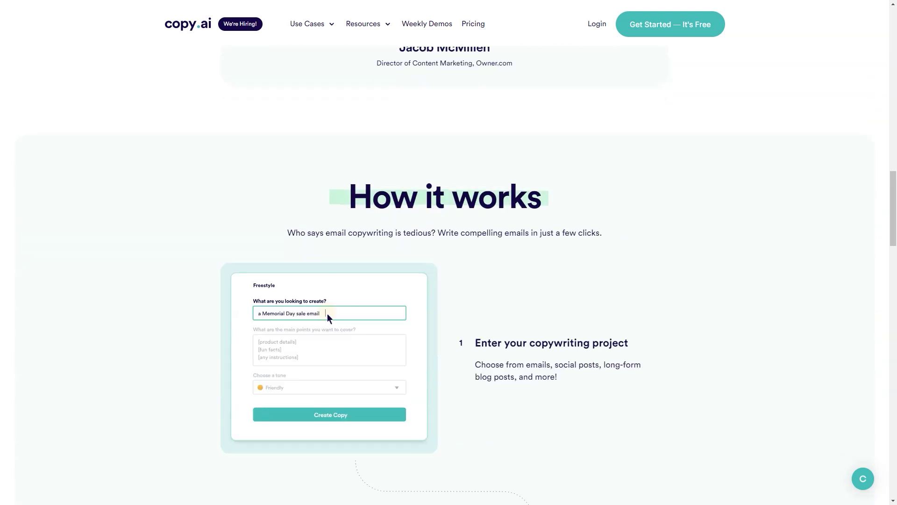
{"action": "scroll", "coordinate": [449, 281], "scroll_direction": "down", "scroll_amount": 3}
{"action": "scroll", "coordinate": [449, 280], "scroll_direction": "down", "scroll_amount": 3}
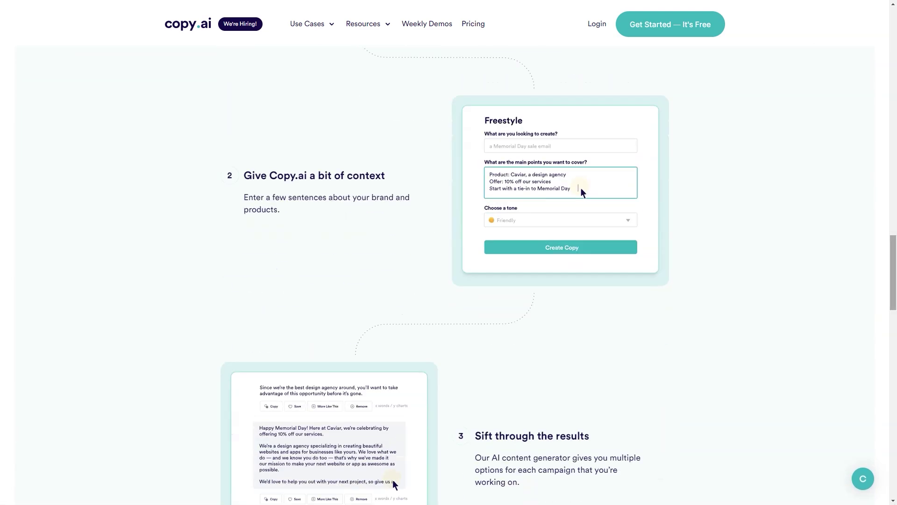
{"action": "scroll", "coordinate": [449, 280], "scroll_direction": "down", "scroll_amount": 3}
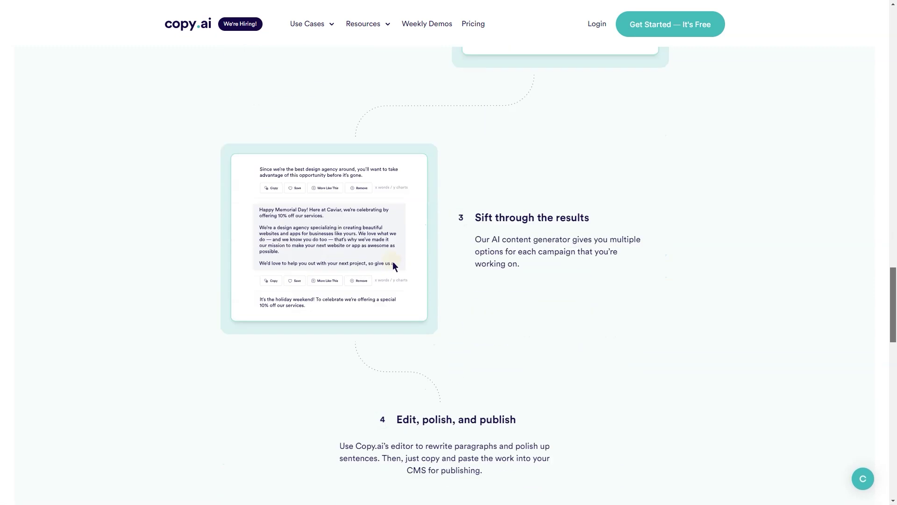
{"action": "scroll", "coordinate": [448, 280], "scroll_direction": "down", "scroll_amount": 3}
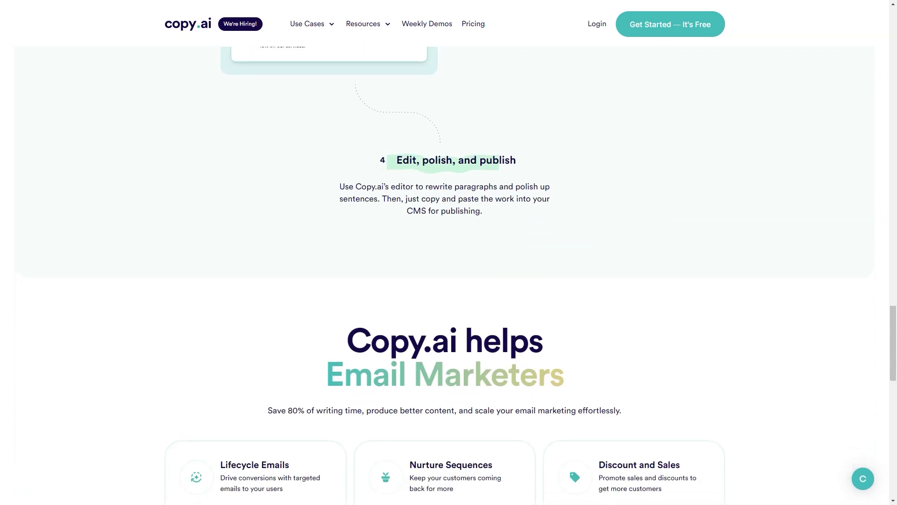
{"action": "scroll", "coordinate": [449, 280], "scroll_direction": "down", "scroll_amount": 3}
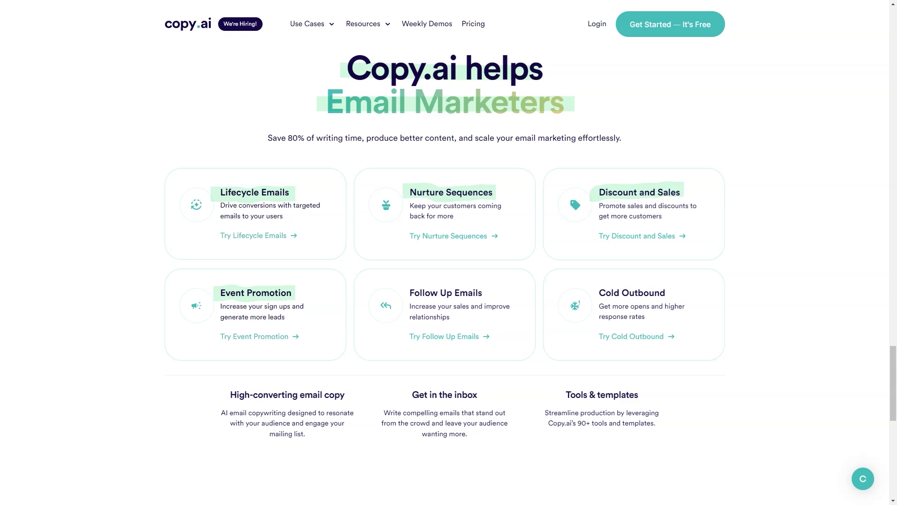
{"action": "scroll", "coordinate": [449, 281], "scroll_direction": "down", "scroll_amount": 2}
{"action": "scroll", "coordinate": [449, 280], "scroll_direction": "down", "scroll_amount": 2}
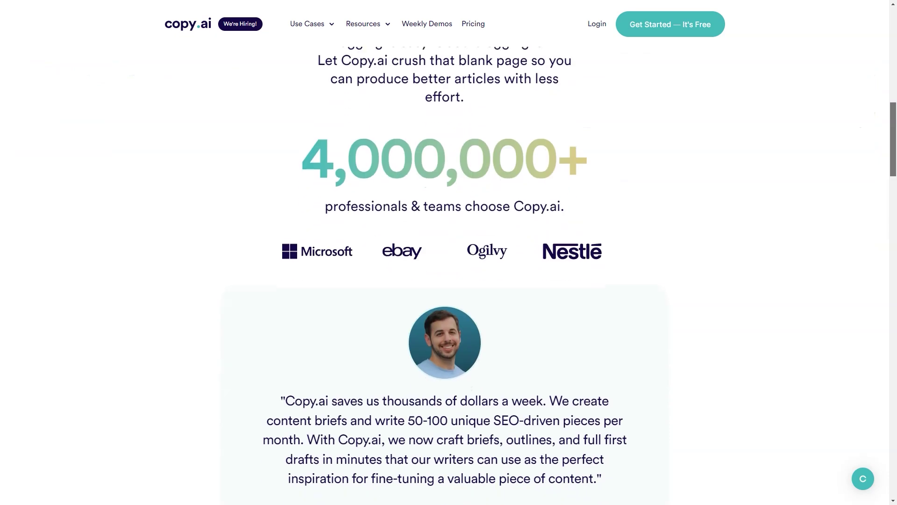
{"action": "scroll", "coordinate": [449, 280], "scroll_direction": "down", "scroll_amount": 2}
{"action": "scroll", "coordinate": [449, 280], "scroll_direction": "down", "scroll_amount": 5}
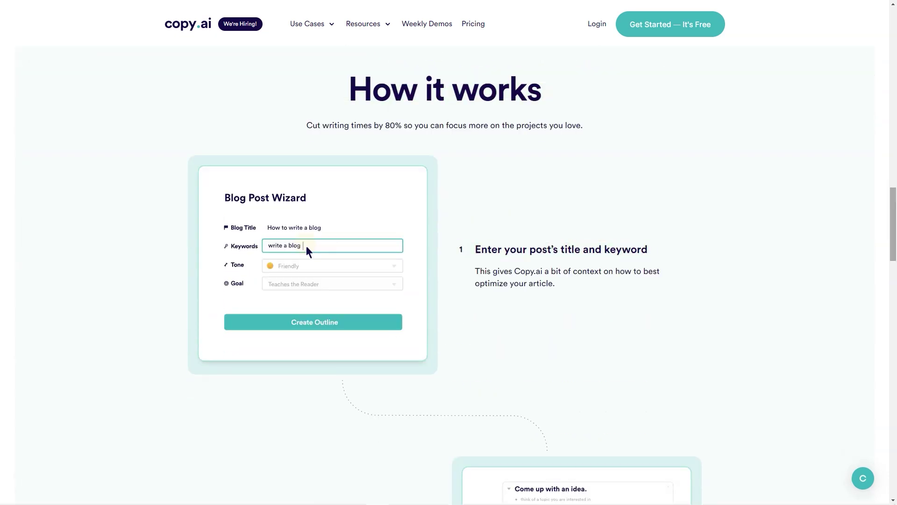
{"action": "scroll", "coordinate": [449, 281], "scroll_direction": "down", "scroll_amount": 5}
{"action": "scroll", "coordinate": [449, 280], "scroll_direction": "down", "scroll_amount": 4}
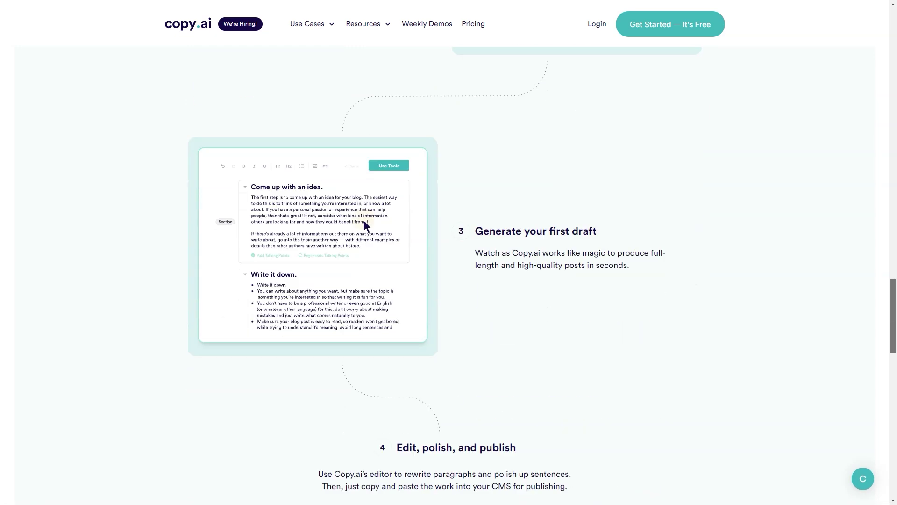
{"action": "scroll", "coordinate": [449, 281], "scroll_direction": "down", "scroll_amount": 2}
{"action": "scroll", "coordinate": [449, 280], "scroll_direction": "down", "scroll_amount": 2}
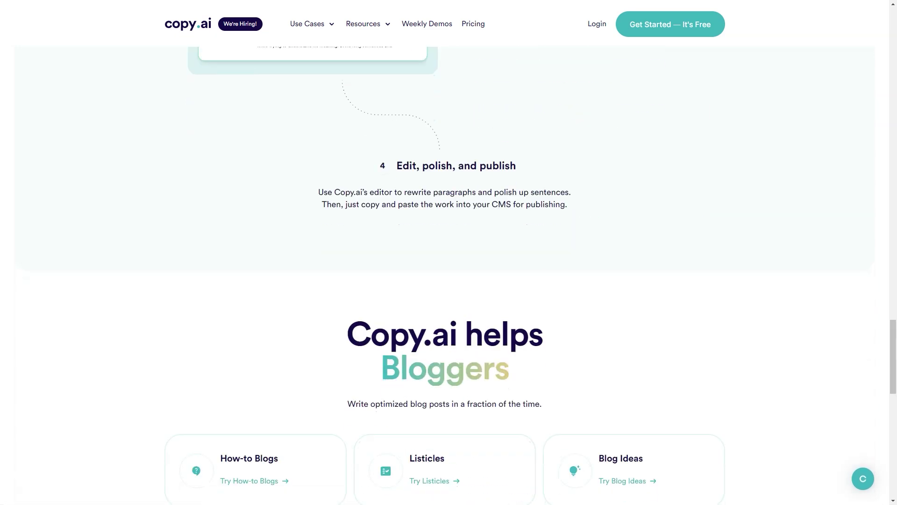
{"action": "scroll", "coordinate": [448, 280], "scroll_direction": "down", "scroll_amount": 2}
{"action": "scroll", "coordinate": [448, 280], "scroll_direction": "down", "scroll_amount": 2}
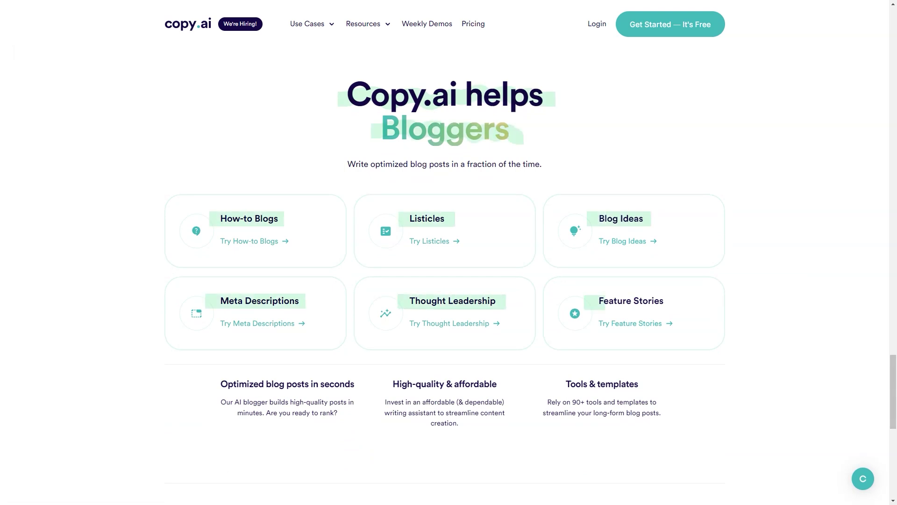
{"action": "scroll", "coordinate": [449, 281], "scroll_direction": "down", "scroll_amount": 4}
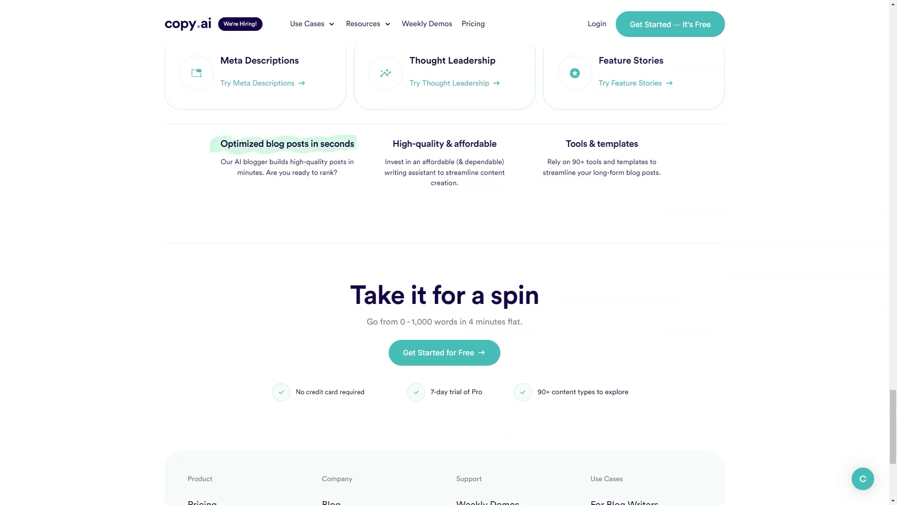
{"action": "scroll", "coordinate": [448, 281], "scroll_direction": "down", "scroll_amount": 2}
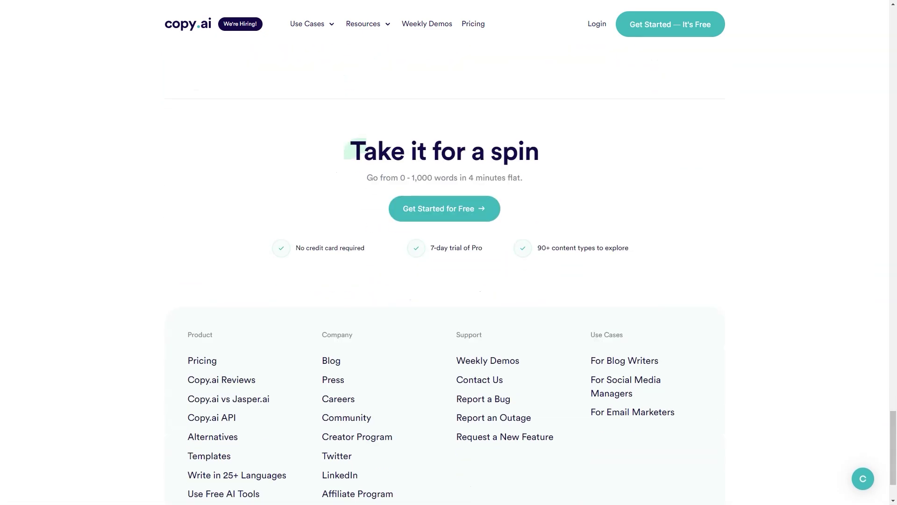
{"action": "scroll", "coordinate": [448, 280], "scroll_direction": "down", "scroll_amount": 1}
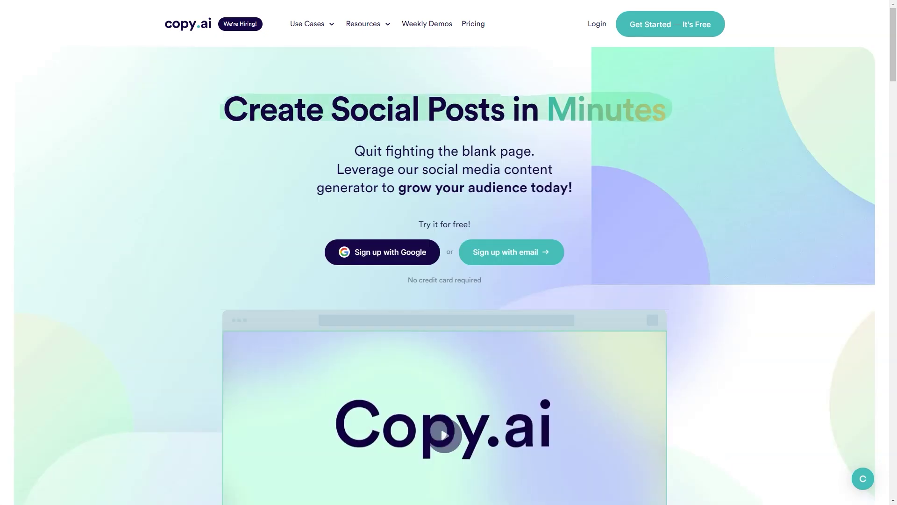
{"action": "scroll", "coordinate": [448, 281], "scroll_direction": "down", "scroll_amount": 5}
{"action": "scroll", "coordinate": [449, 280], "scroll_direction": "down", "scroll_amount": 2}
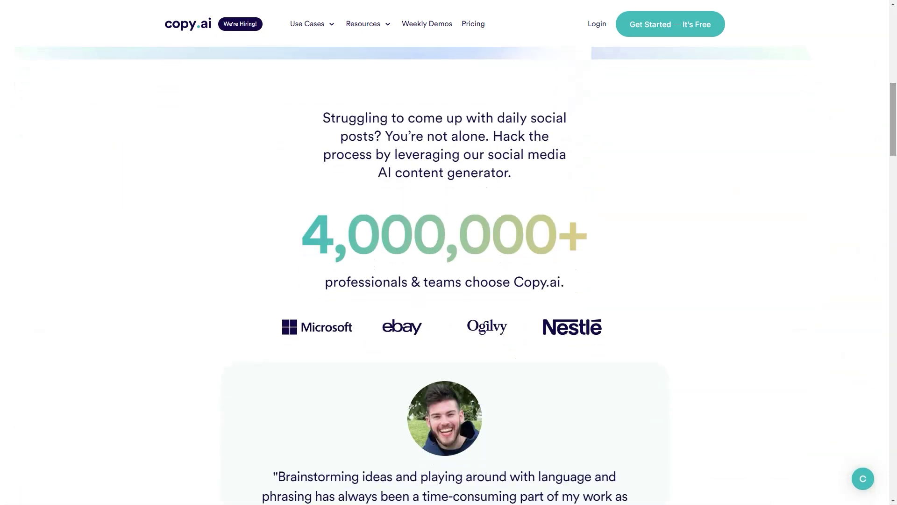
{"action": "scroll", "coordinate": [448, 280], "scroll_direction": "down", "scroll_amount": 5}
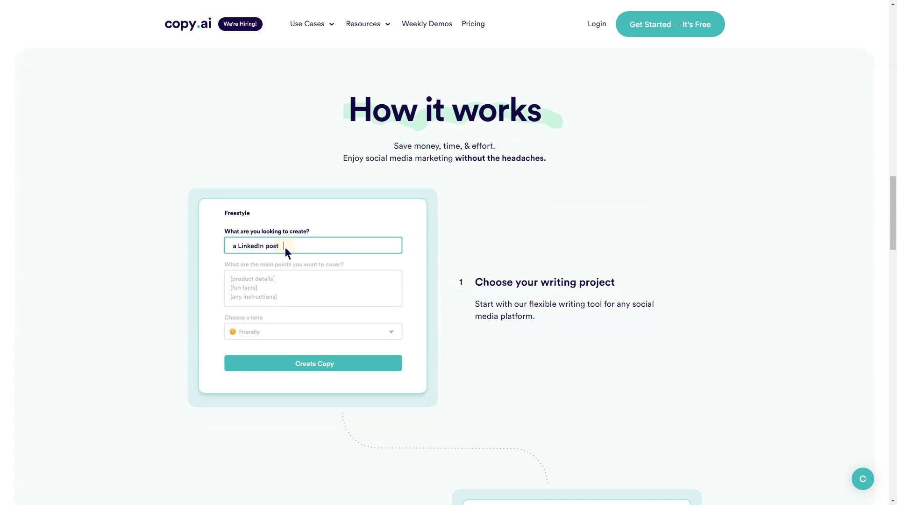
{"action": "scroll", "coordinate": [448, 280], "scroll_direction": "down", "scroll_amount": 5}
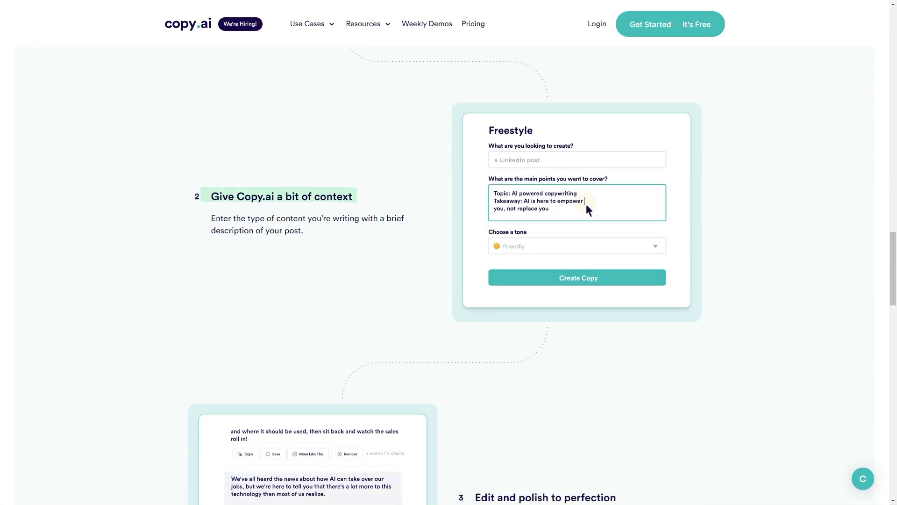
{"action": "scroll", "coordinate": [448, 281], "scroll_direction": "down", "scroll_amount": 5}
{"action": "scroll", "coordinate": [386, 199], "scroll_direction": "down", "scroll_amount": 4}
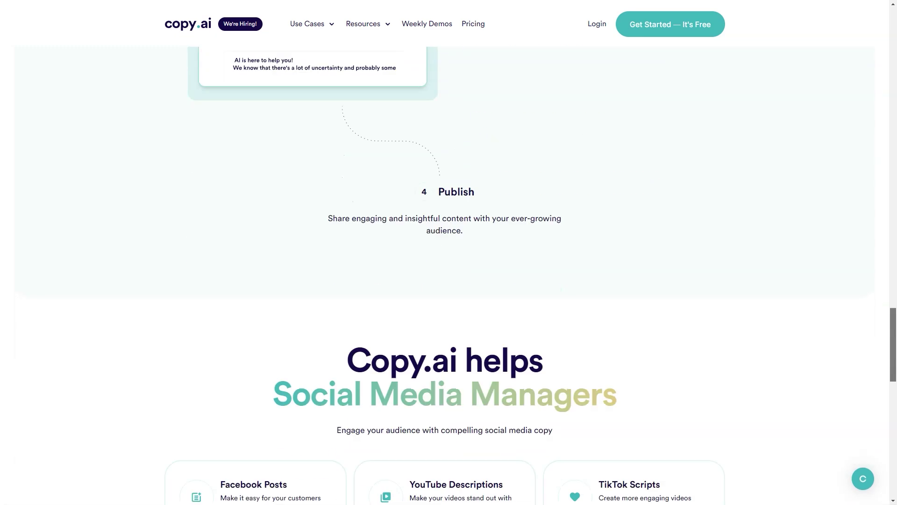
{"action": "scroll", "coordinate": [448, 281], "scroll_direction": "down", "scroll_amount": 3}
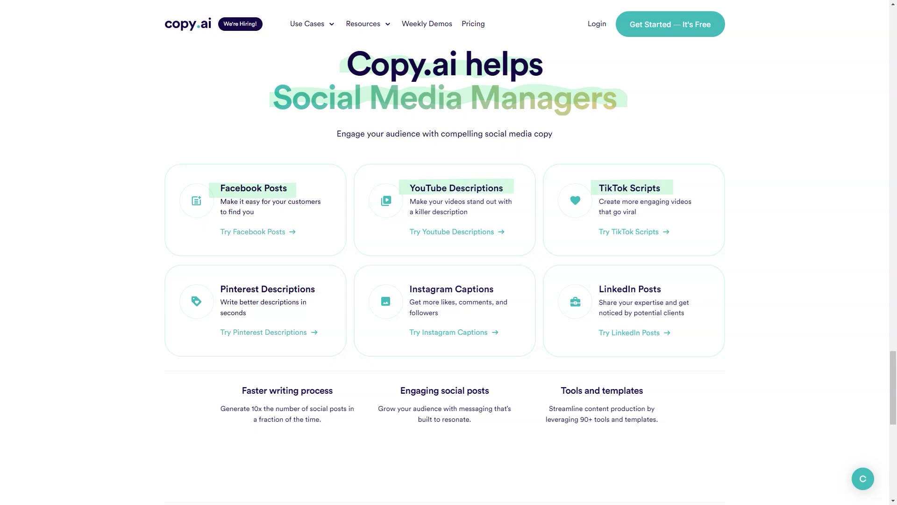
{"action": "scroll", "coordinate": [448, 280], "scroll_direction": "down", "scroll_amount": 3}
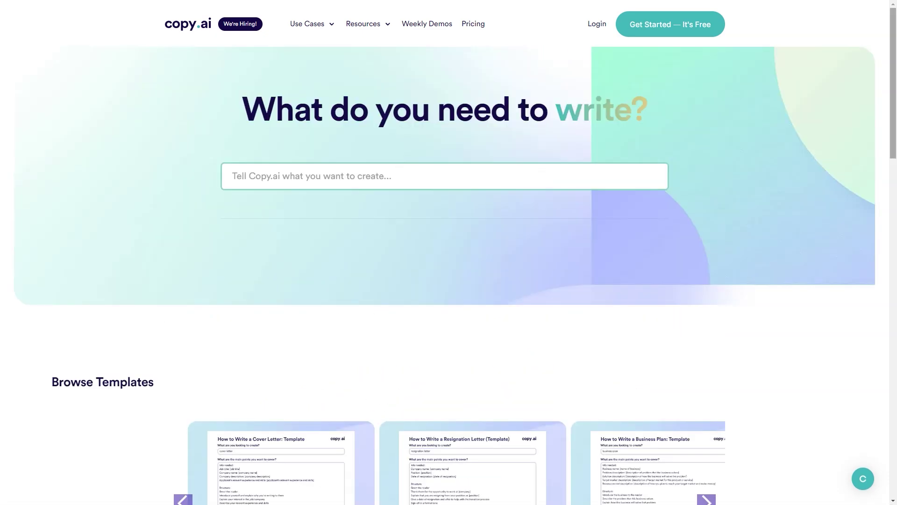
{"action": "scroll", "coordinate": [449, 280], "scroll_direction": "down", "scroll_amount": 2}
{"action": "scroll", "coordinate": [449, 281], "scroll_direction": "down", "scroll_amount": 3}
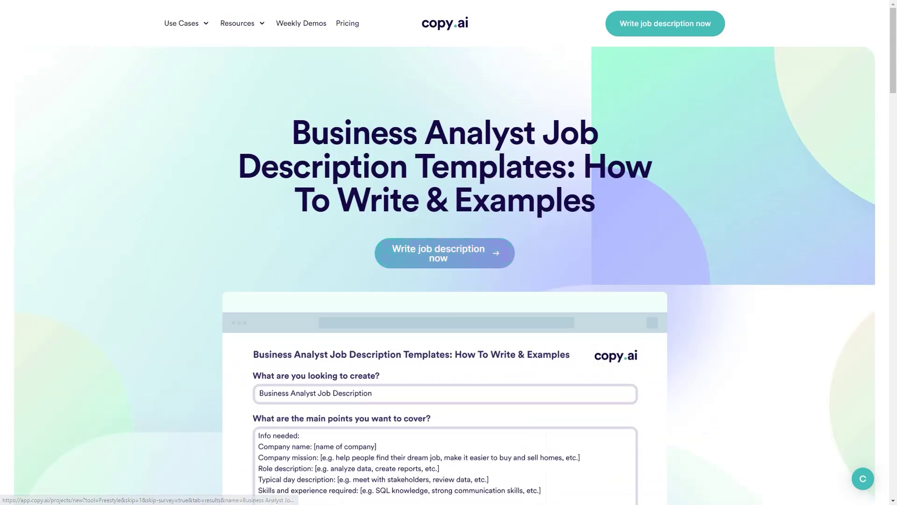
{"action": "scroll", "coordinate": [449, 281], "scroll_direction": "down", "scroll_amount": 1}
{"action": "scroll", "coordinate": [449, 280], "scroll_direction": "down", "scroll_amount": 3}
Start writing a Business Analyst job description from the Copy.ai template.
{"action": "left_click", "coordinate": [444, 409]}
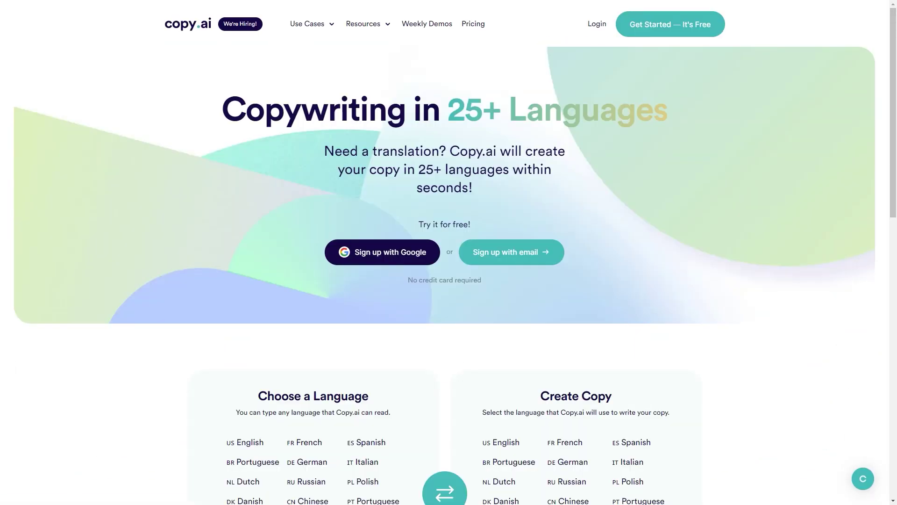
{"action": "scroll", "coordinate": [448, 281], "scroll_direction": "down", "scroll_amount": 2}
{"action": "scroll", "coordinate": [448, 281], "scroll_direction": "down", "scroll_amount": 3}
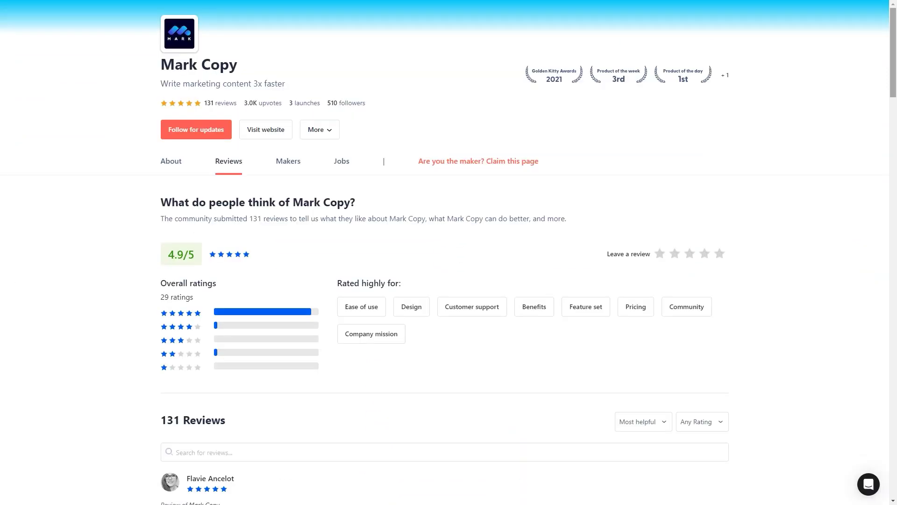
{"action": "scroll", "coordinate": [449, 281], "scroll_direction": "down", "scroll_amount": 5}
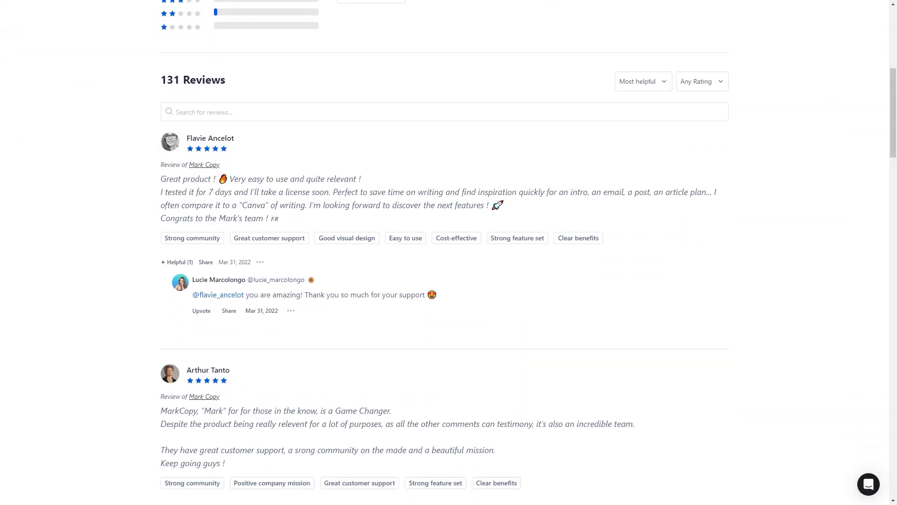
{"action": "scroll", "coordinate": [448, 280], "scroll_direction": "down", "scroll_amount": 4}
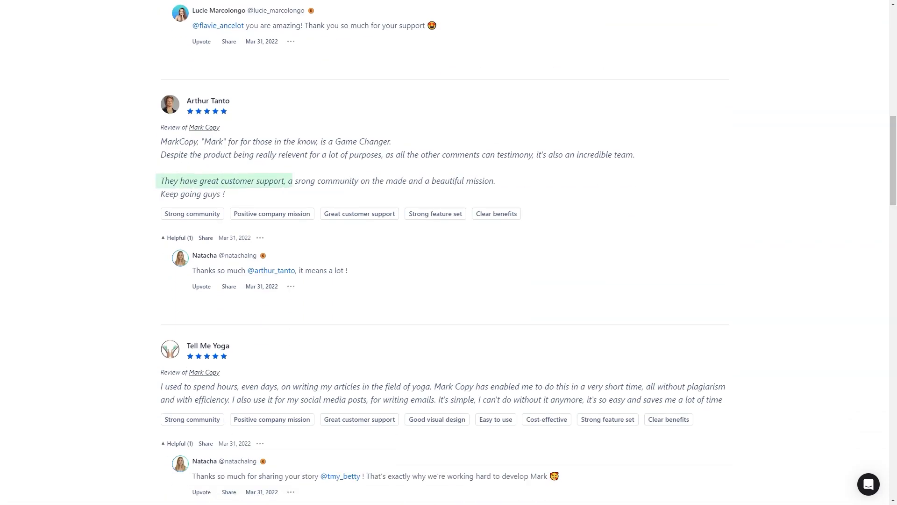
{"action": "scroll", "coordinate": [449, 281], "scroll_direction": "down", "scroll_amount": 3}
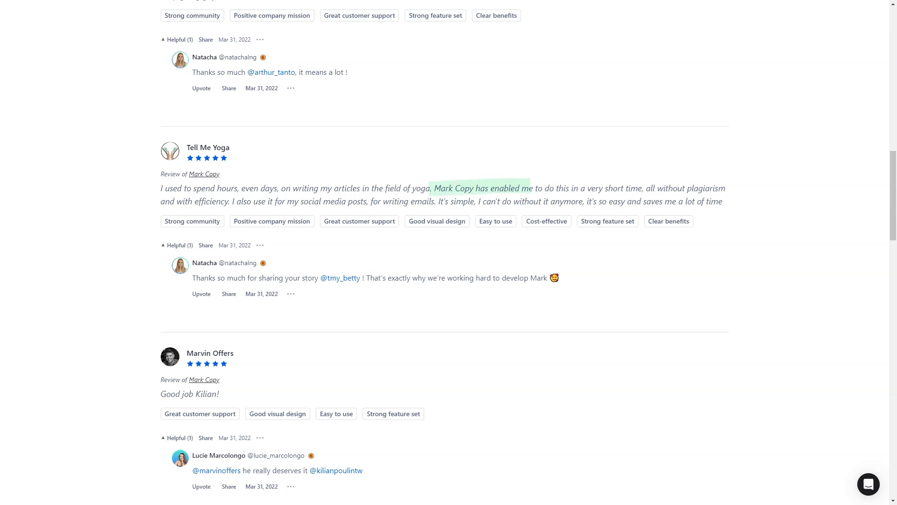
{"action": "scroll", "coordinate": [449, 281], "scroll_direction": "down", "scroll_amount": 5}
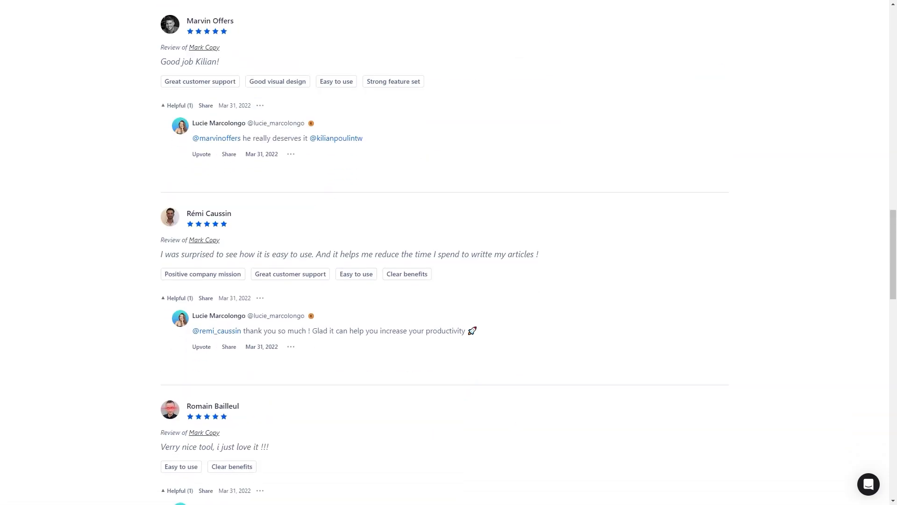
{"action": "scroll", "coordinate": [448, 280], "scroll_direction": "down", "scroll_amount": 5}
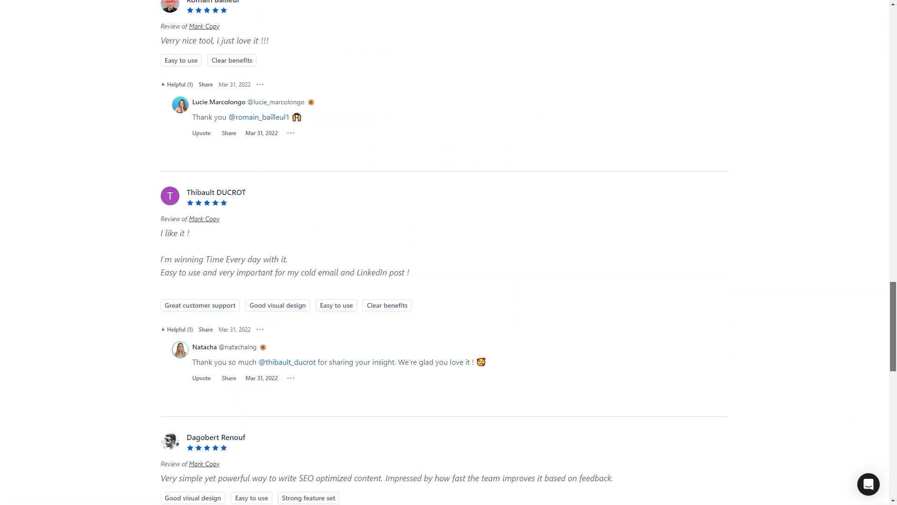